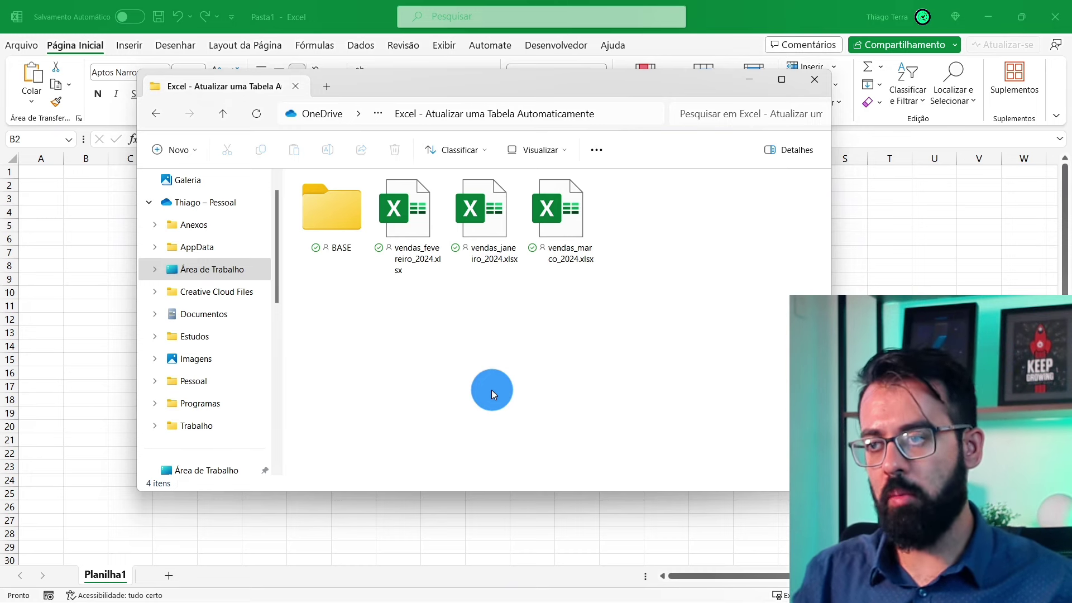
Pick out vendas_fevereiro_2024.xlsx among the monthly sales files and open it in Excel.
left_click(413, 226)
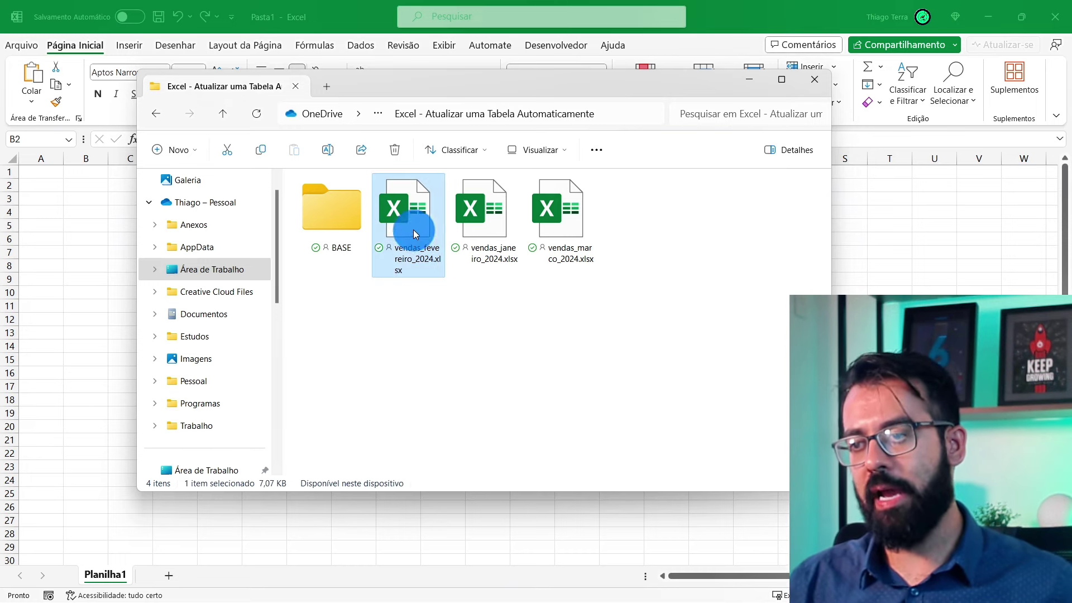
left_click(486, 218)
left_click(531, 215)
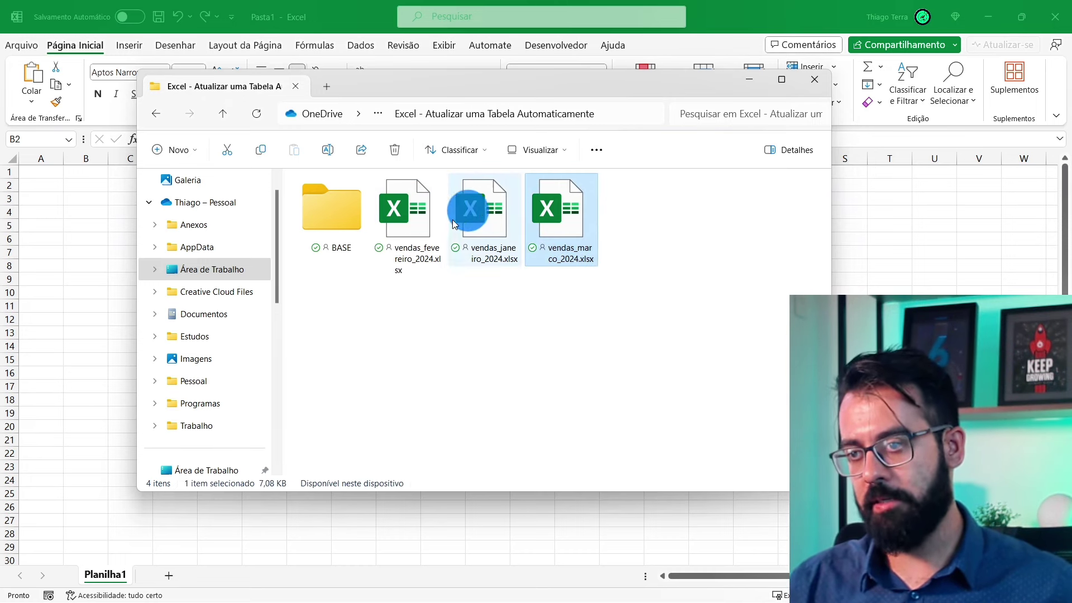
left_click(411, 237)
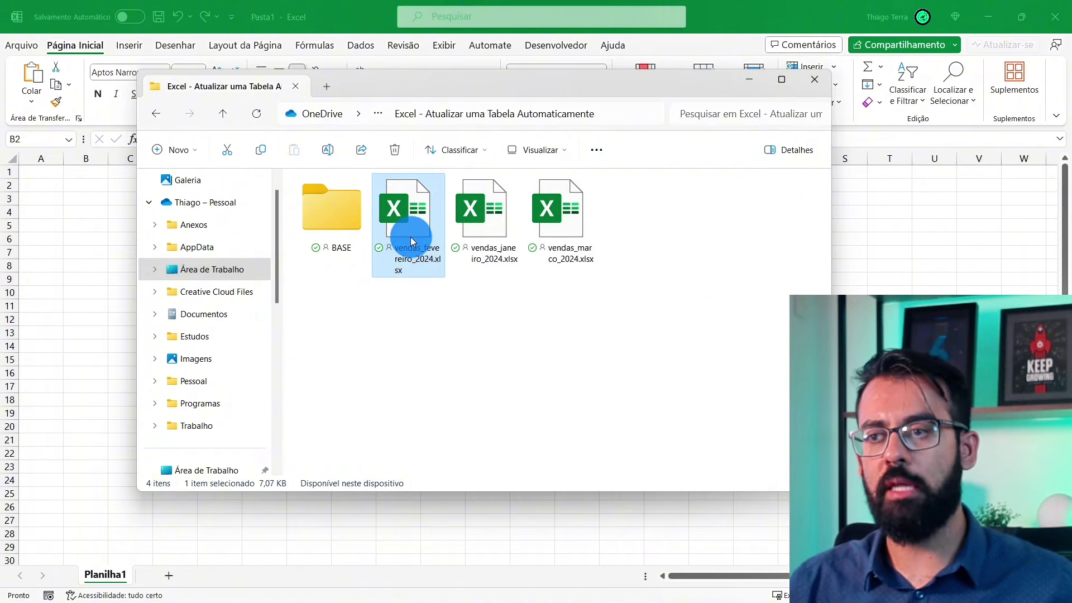
left_click(443, 239)
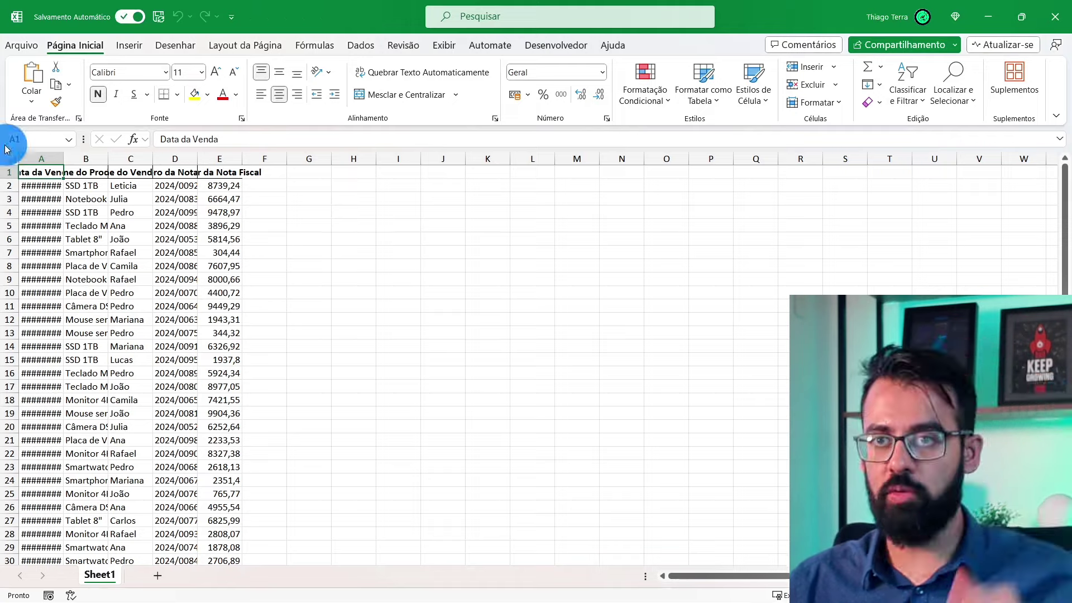
AutoFit columns A–E so the full sale dates and names are visible.
left_click(39, 153)
left_click_drag(39, 153, 220, 159)
double_click(197, 159)
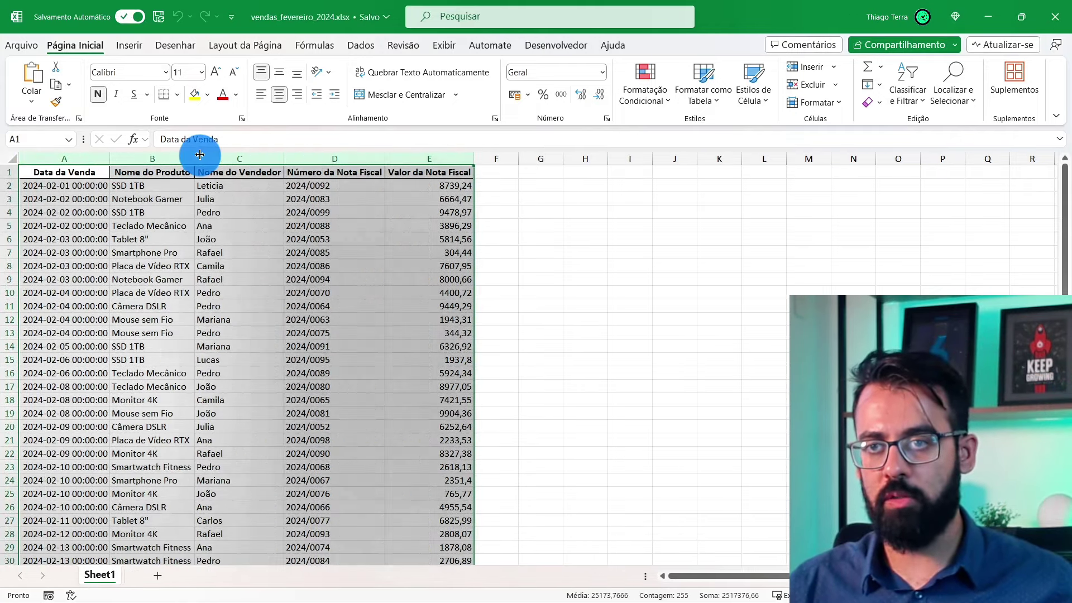
left_click(106, 197)
scroll(54, 353, "up", 4, "ctrl")
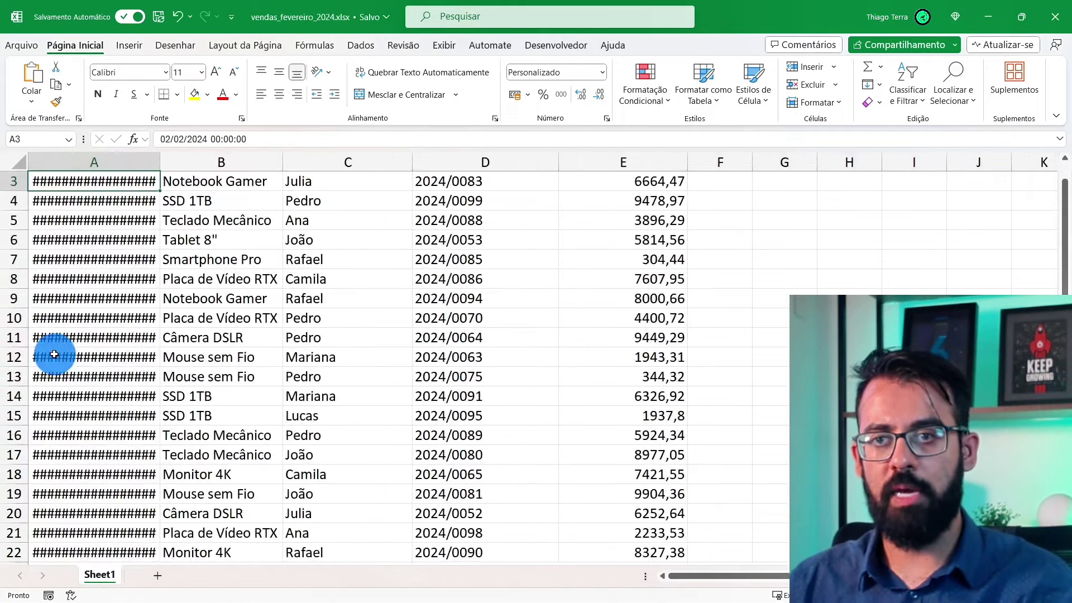
scroll(84, 348, "up", 1)
double_click(165, 158)
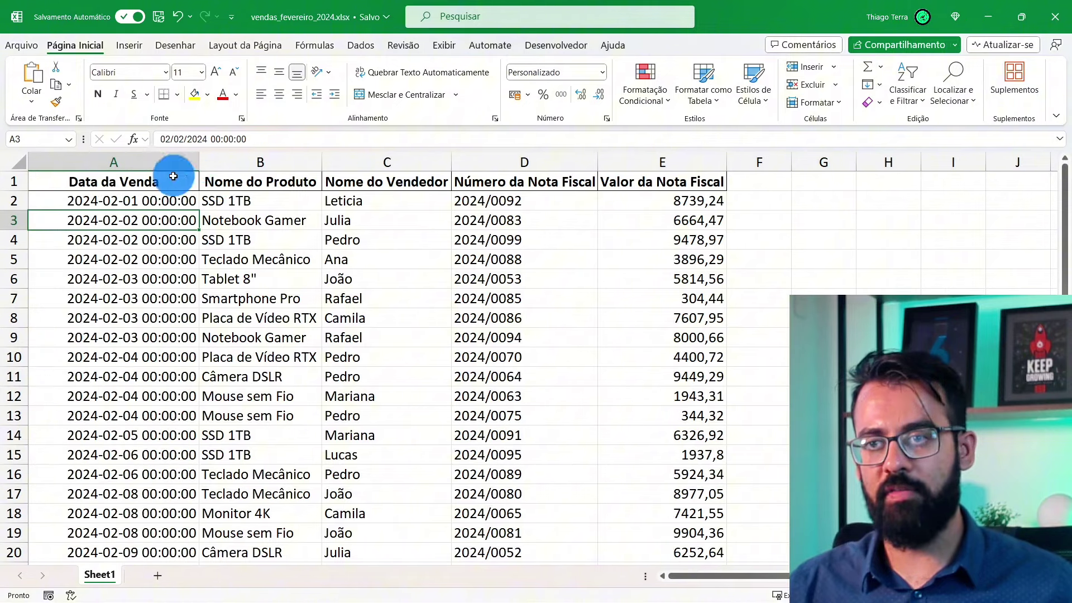
Review the product, seller and invoice columns, then close the February workbook, leaving blank Pasta1.
left_click_drag(223, 180, 232, 419)
left_click(416, 185)
left_click_drag(418, 191, 385, 441)
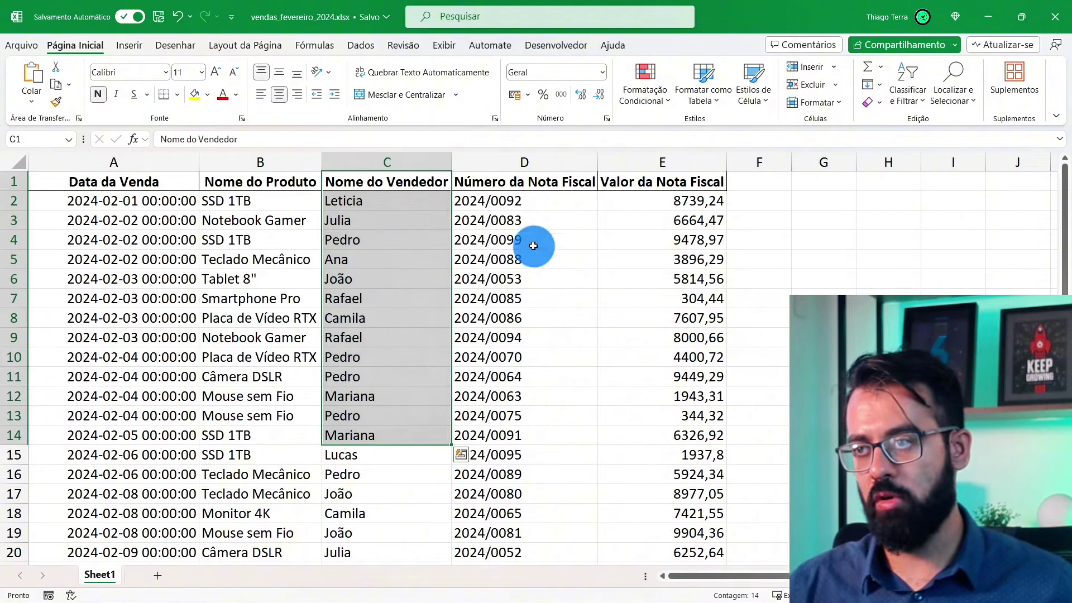
left_click_drag(555, 184, 521, 513)
left_click_drag(677, 184, 636, 434)
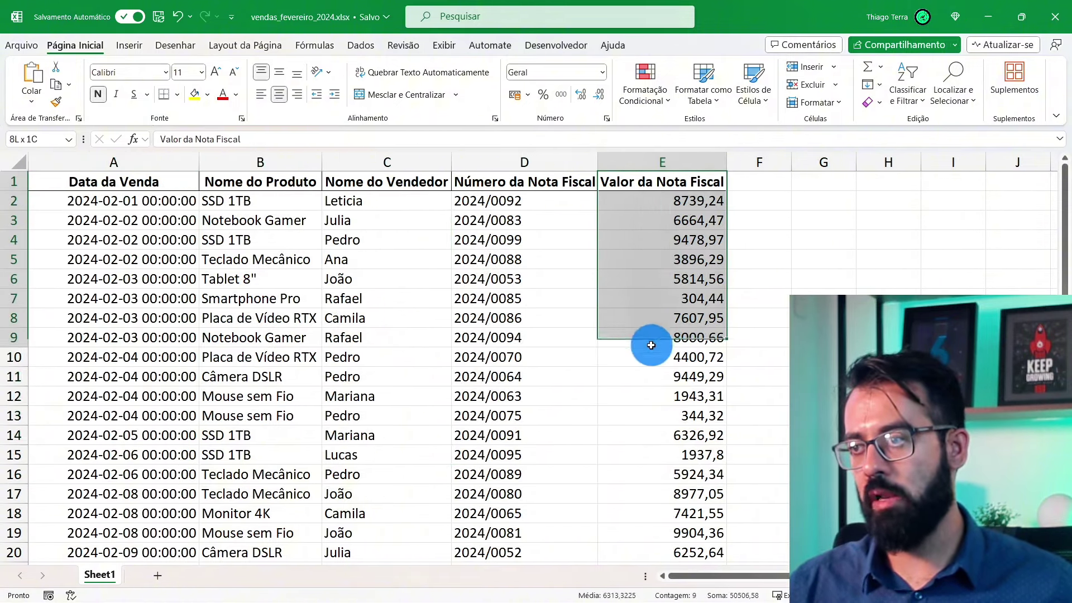
scroll(371, 371, "down", 9)
scroll(370, 372, "down", 6)
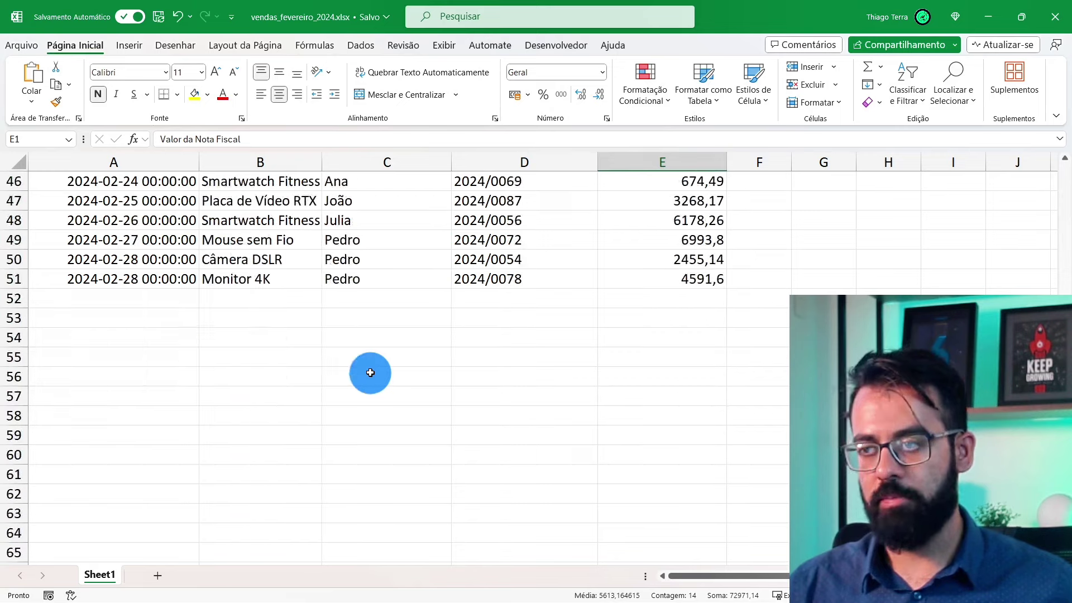
scroll(370, 373, "up", 15)
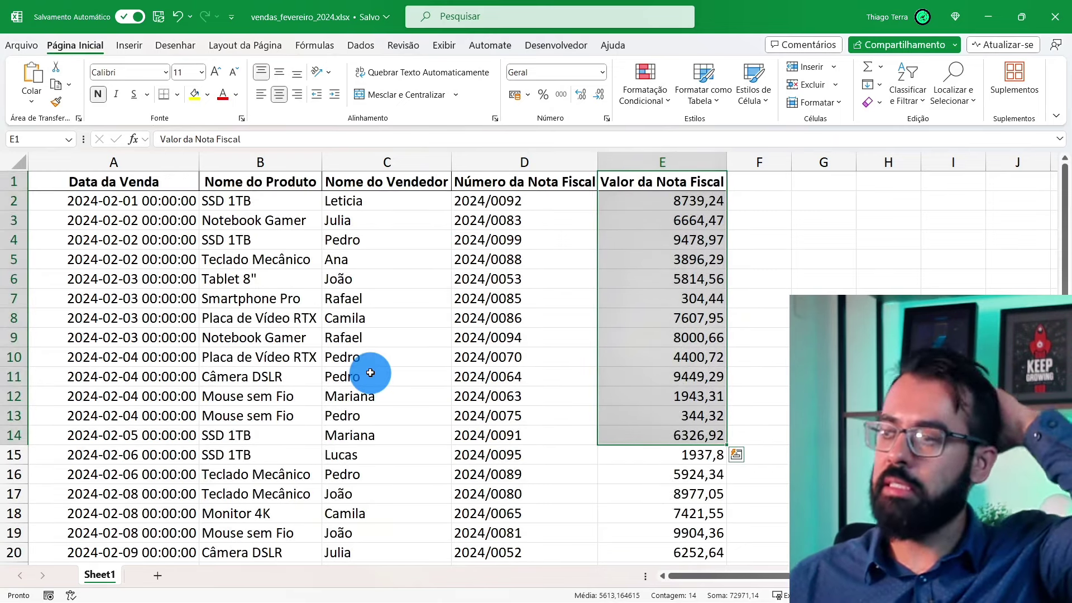
left_click(370, 372)
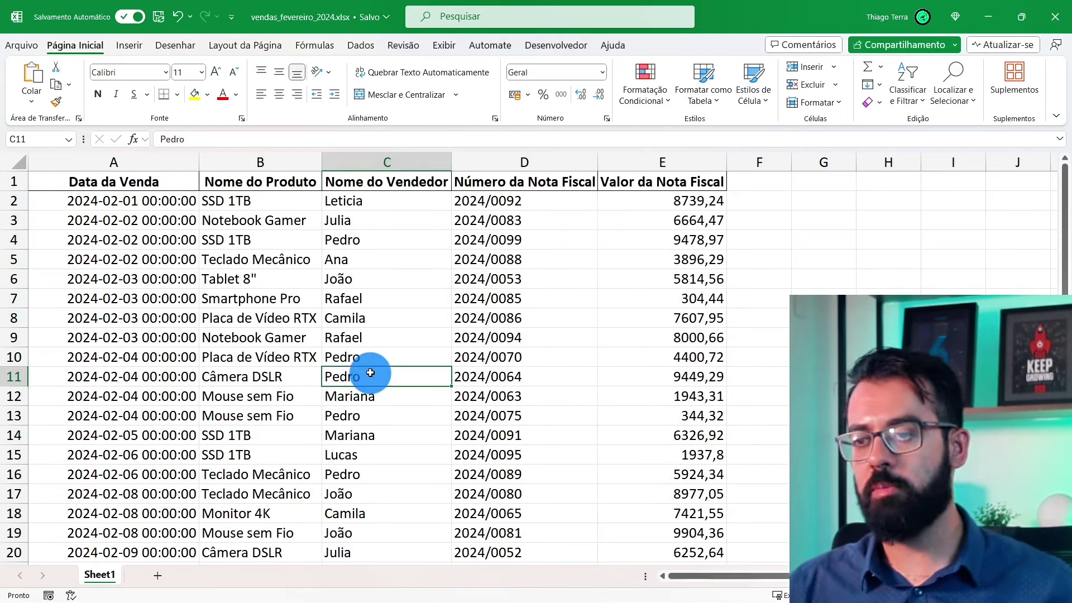
left_click(1045, 21)
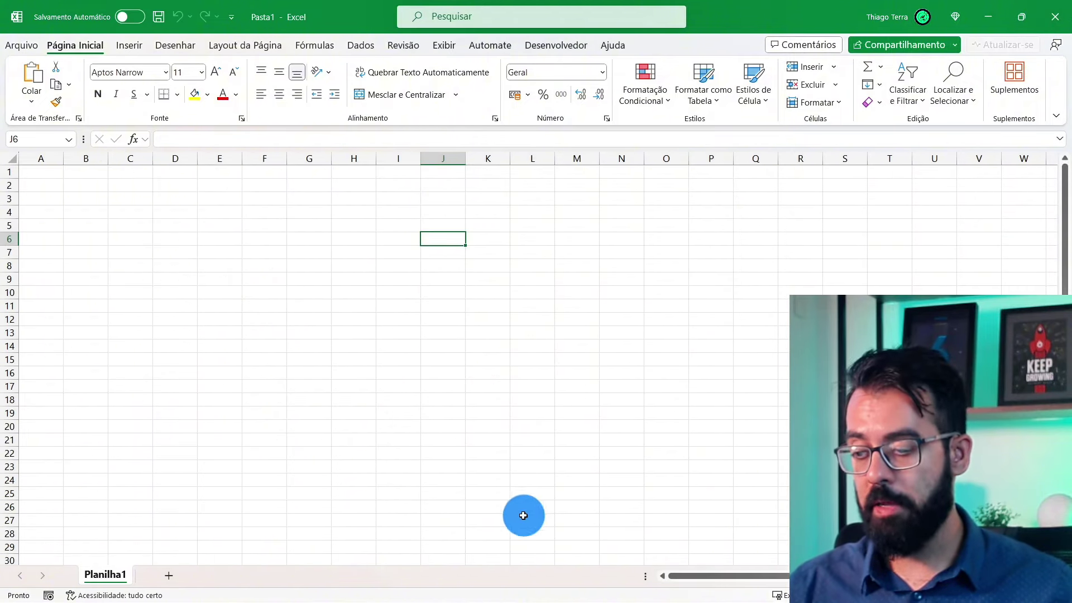
Open the project folder and look over the February, January and March sales files.
left_click(501, 589)
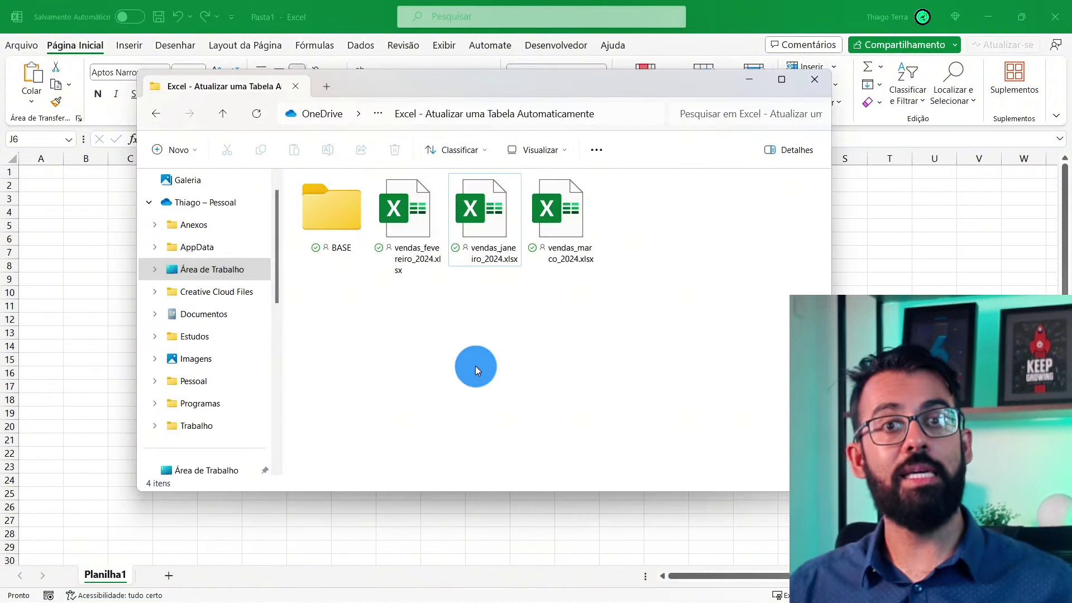
left_click(406, 220)
left_click(544, 213)
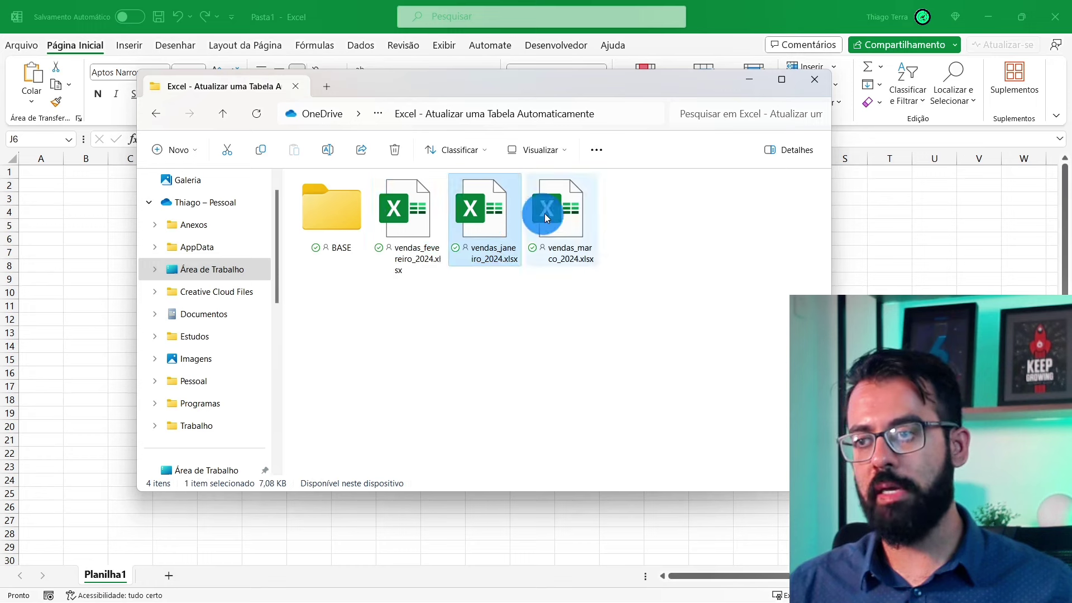
left_click(407, 212)
left_click(479, 209)
left_click(552, 212)
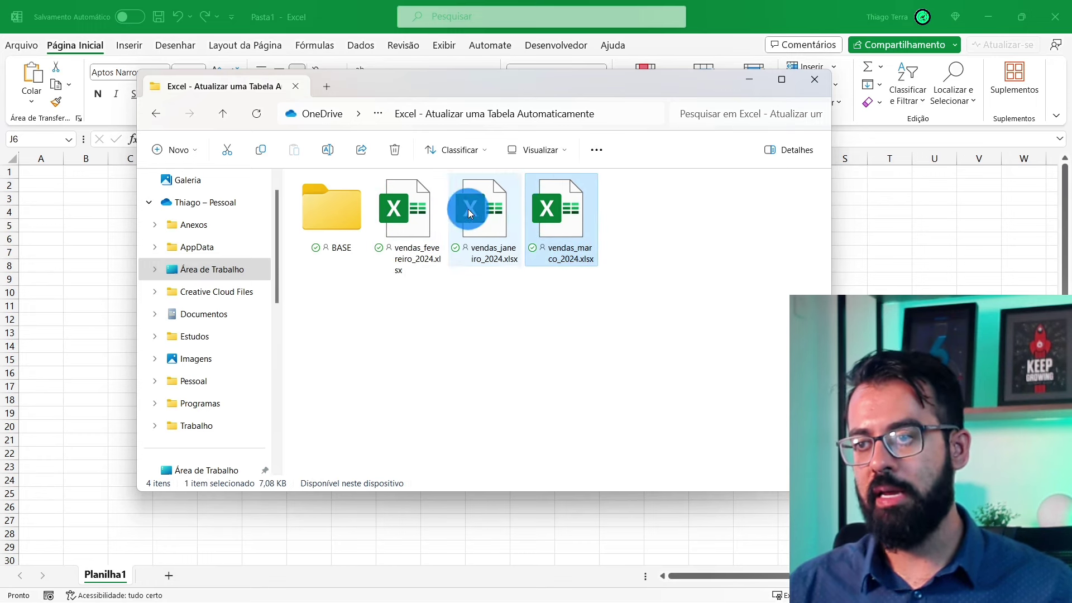
left_click(479, 210)
left_click(404, 213)
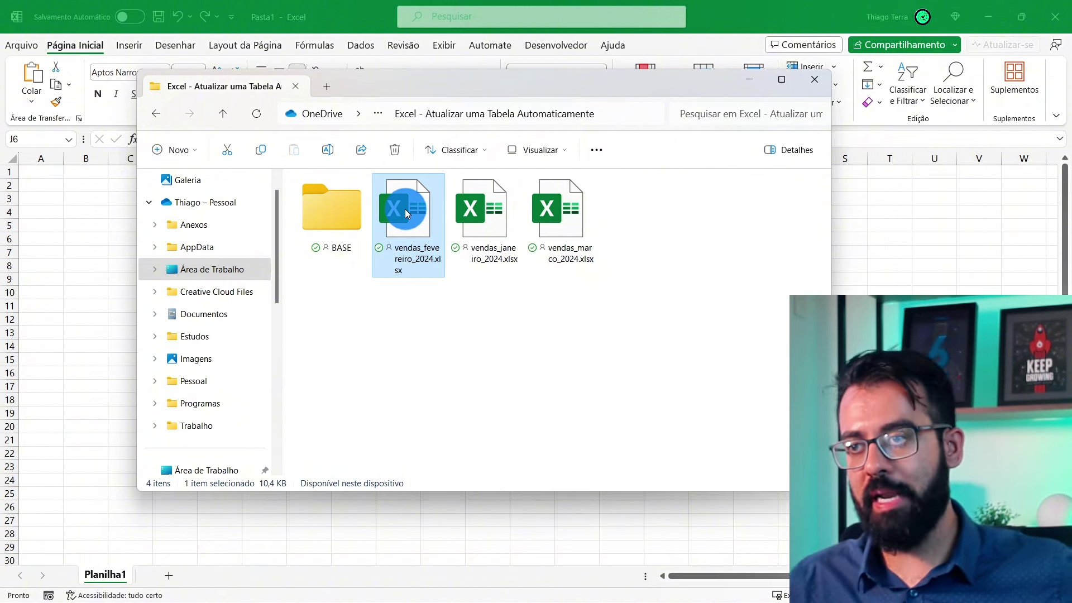
Move vendas_fevereiro_2024.xlsx and vendas_janeiro_2024.xlsx into BASE, check it, and close Explorer.
mouse_move(444, 349)
left_mouse_down()
mouse_move(507, 213)
mouse_move(393, 201)
left_mouse_up()
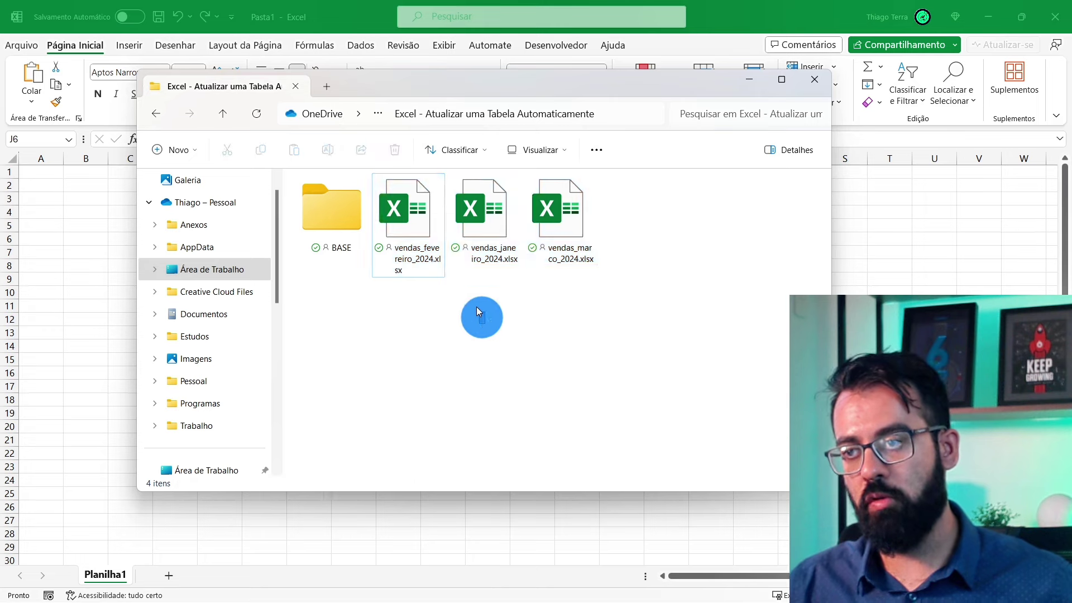
left_click_drag(480, 296, 407, 210)
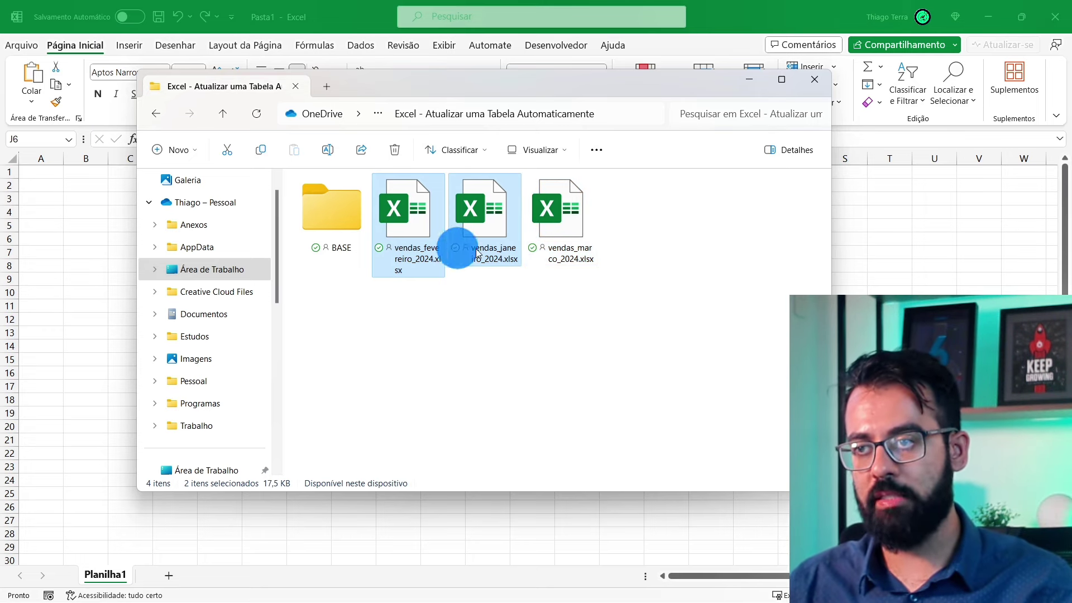
left_click_drag(393, 210, 333, 228)
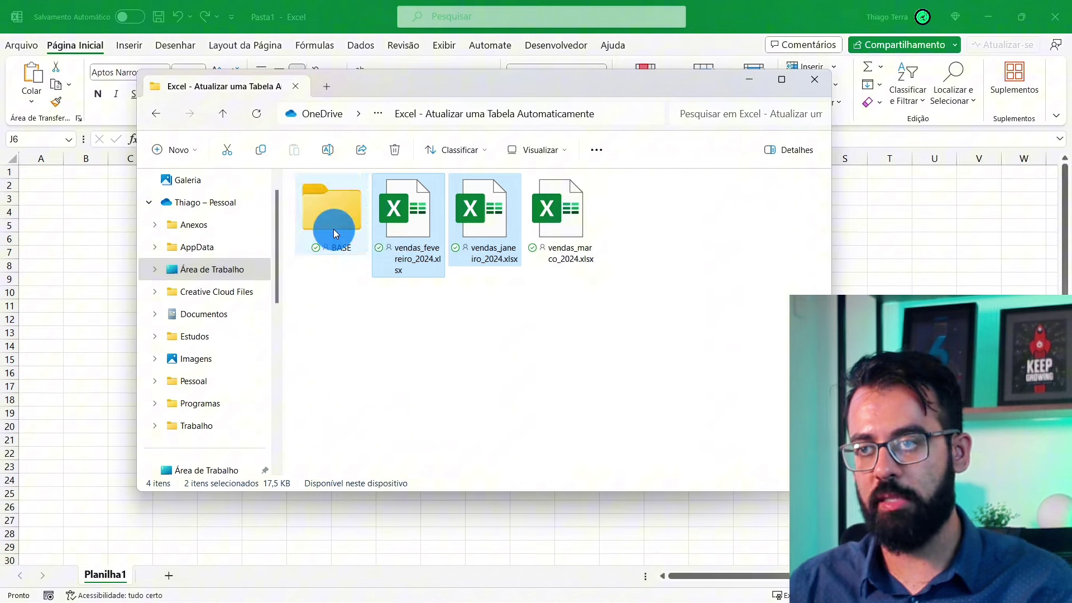
double_click(337, 222)
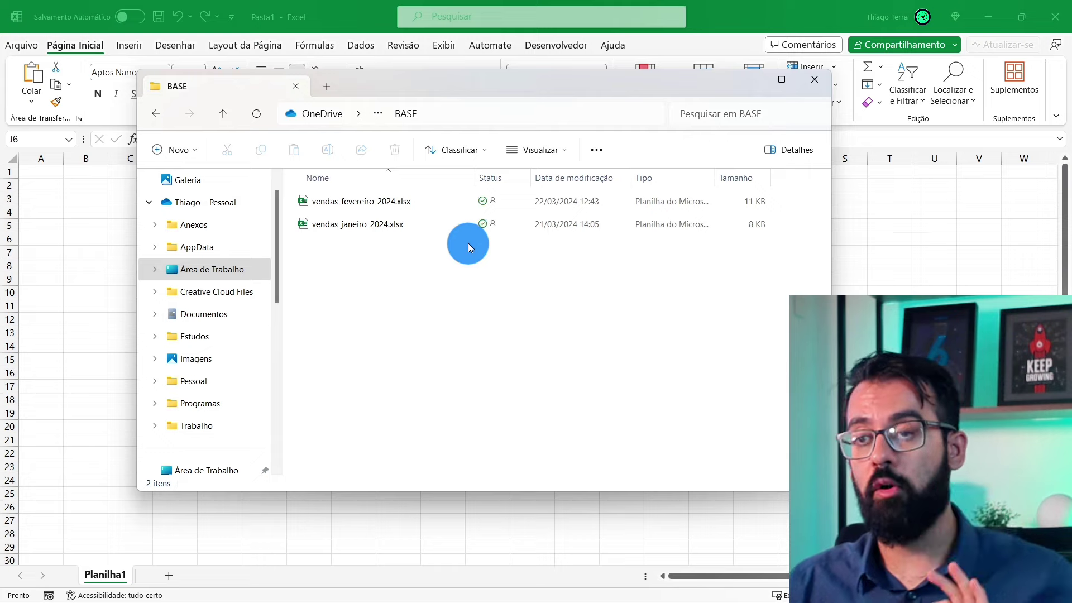
left_click(88, 241)
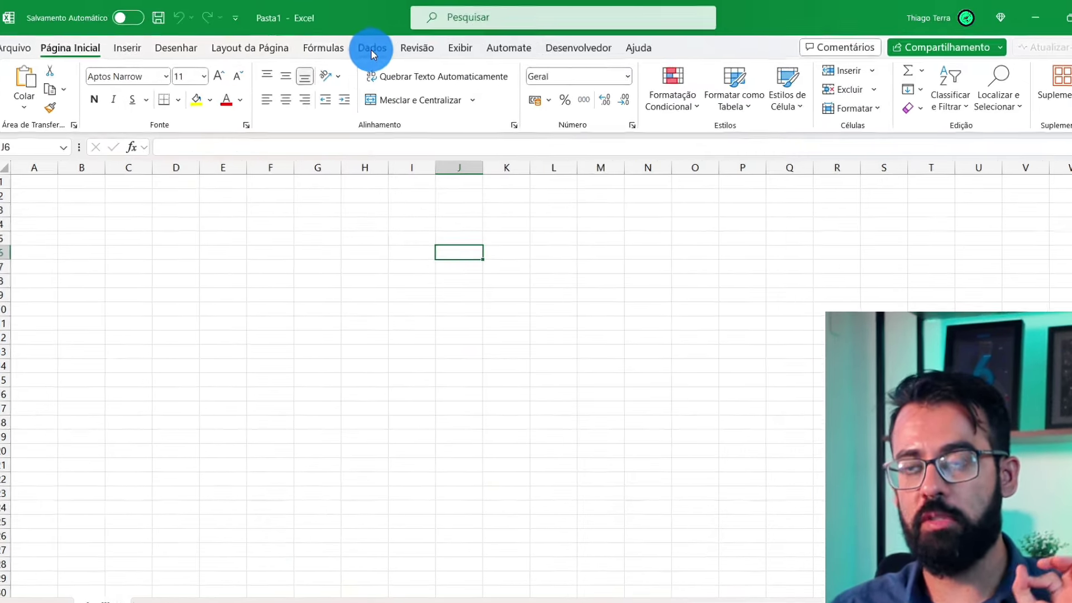
Start a Dados > Obter Dados > De Arquivo > Da Pasta import.
left_click(359, 47)
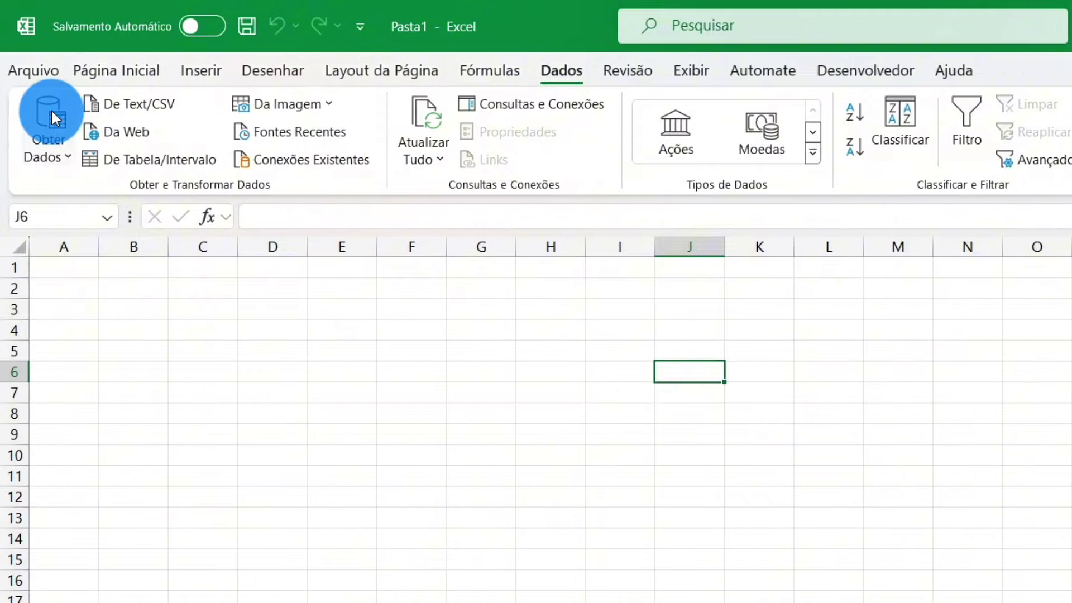
left_click(54, 118)
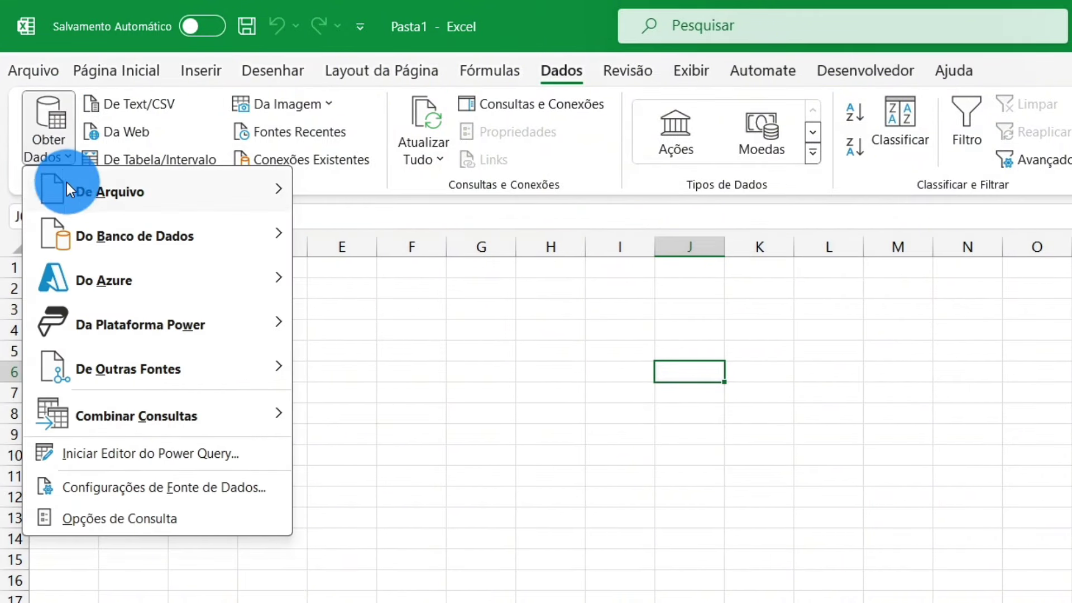
mouse_move(109, 191)
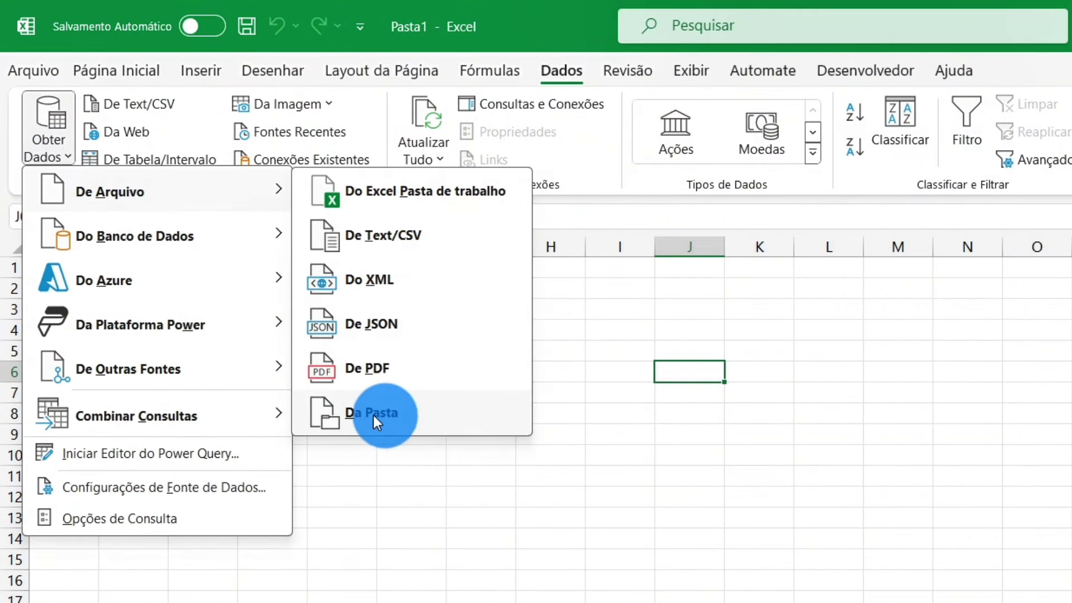
left_click(447, 414)
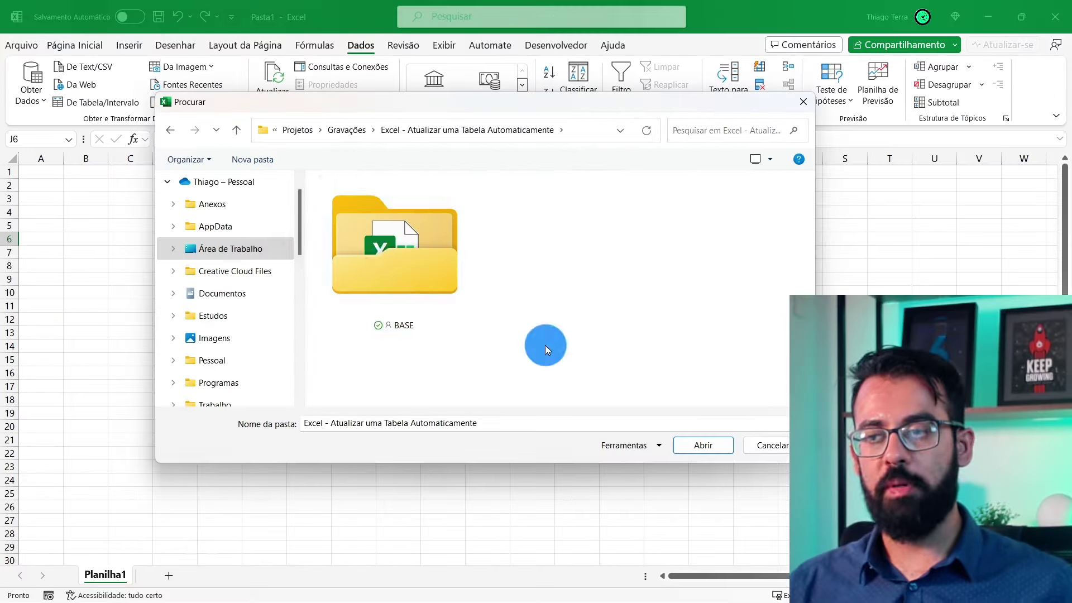
Choose the BASE folder as the import source in the Procurar dialog.
double_click(393, 268)
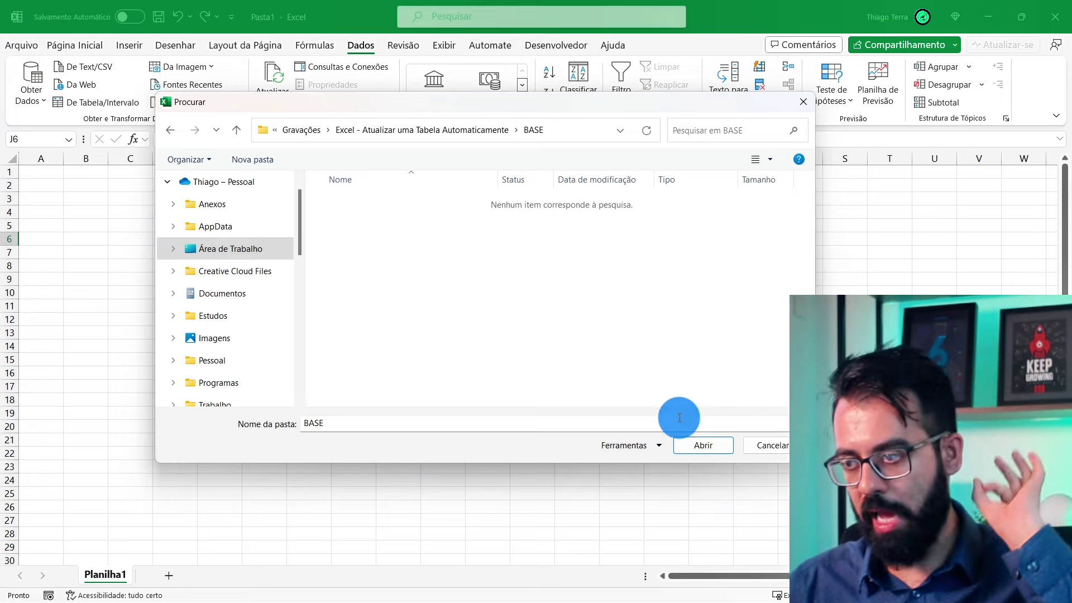
left_click(703, 445)
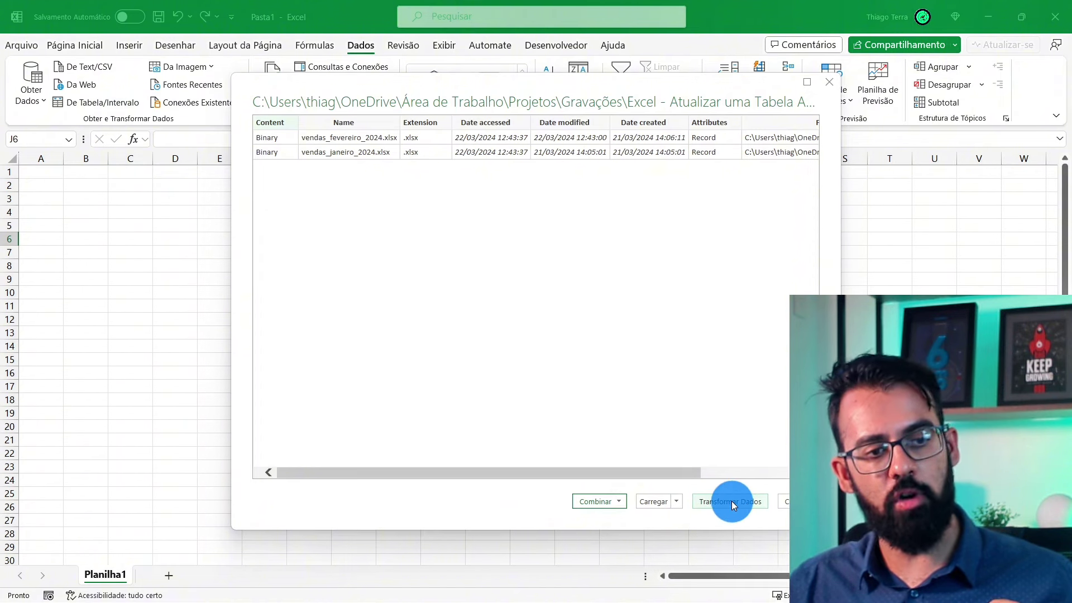
Send the BASE folder's file list to the Power Query Editor with Transformar Dados.
left_click_drag(687, 84, 605, 68)
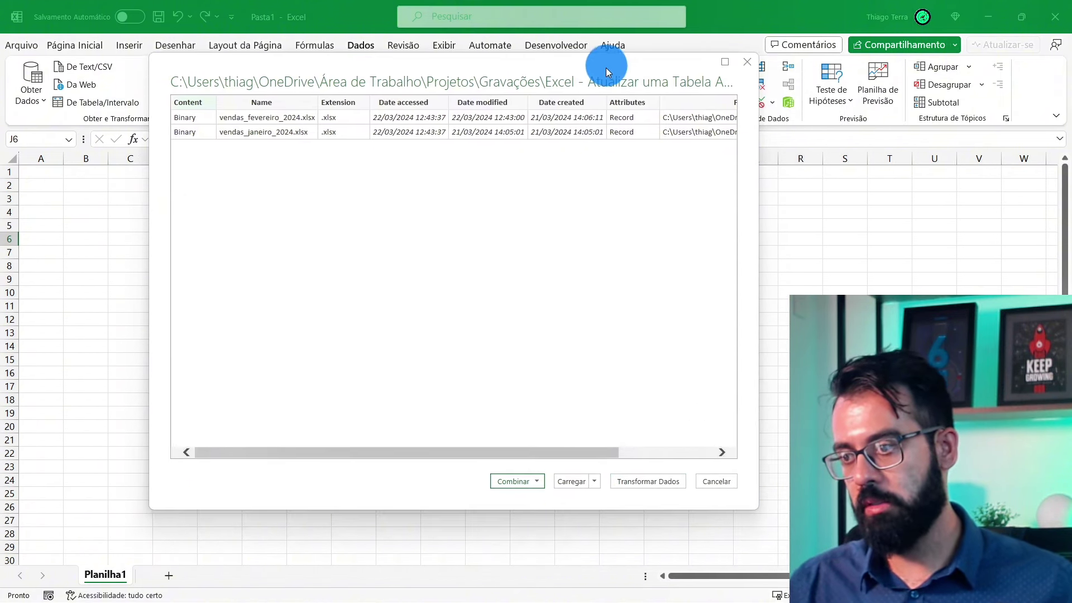
left_click(633, 487)
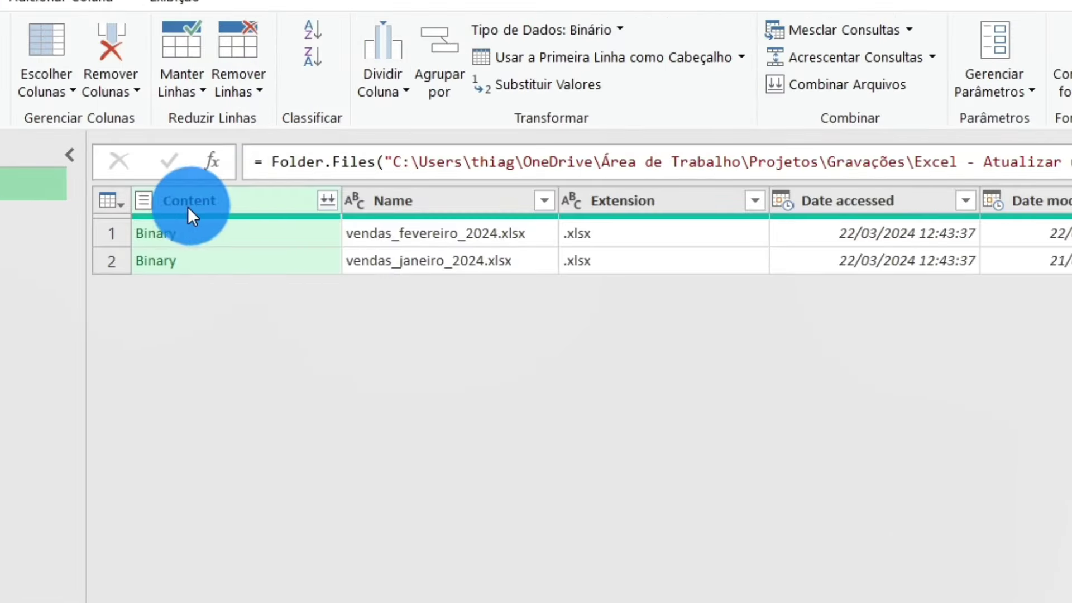
Combine both sales files using Sheet1 as the data to extract.
left_click(328, 200)
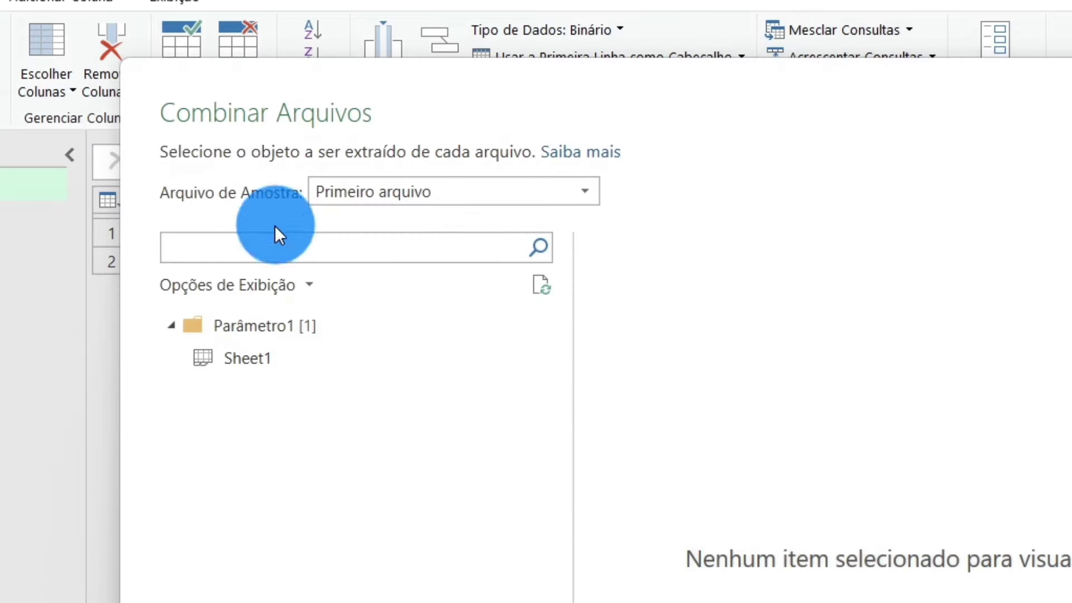
left_click(240, 358)
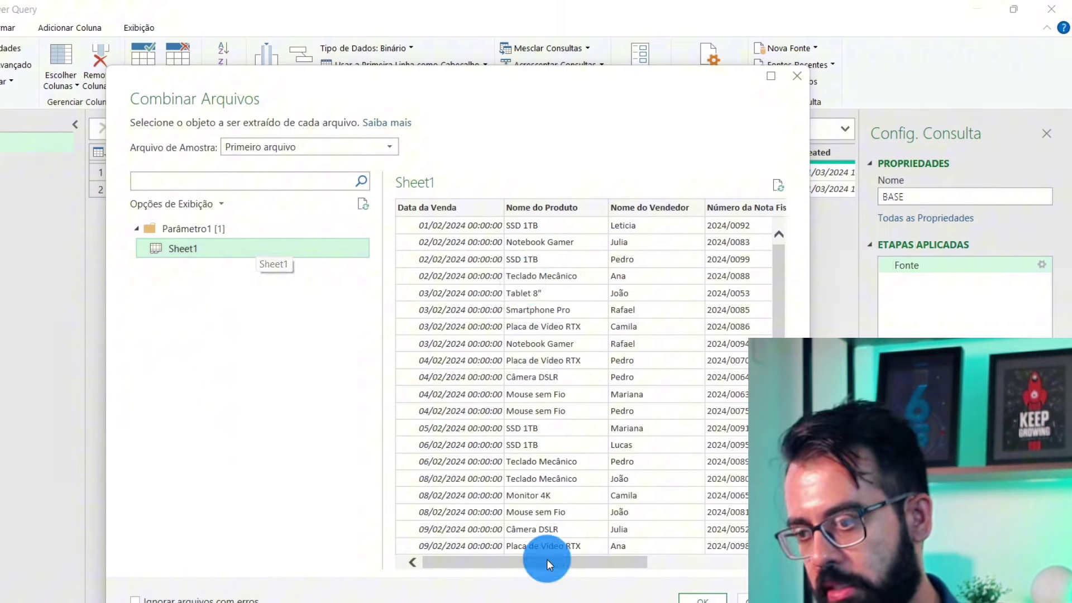
left_click_drag(547, 560, 489, 582)
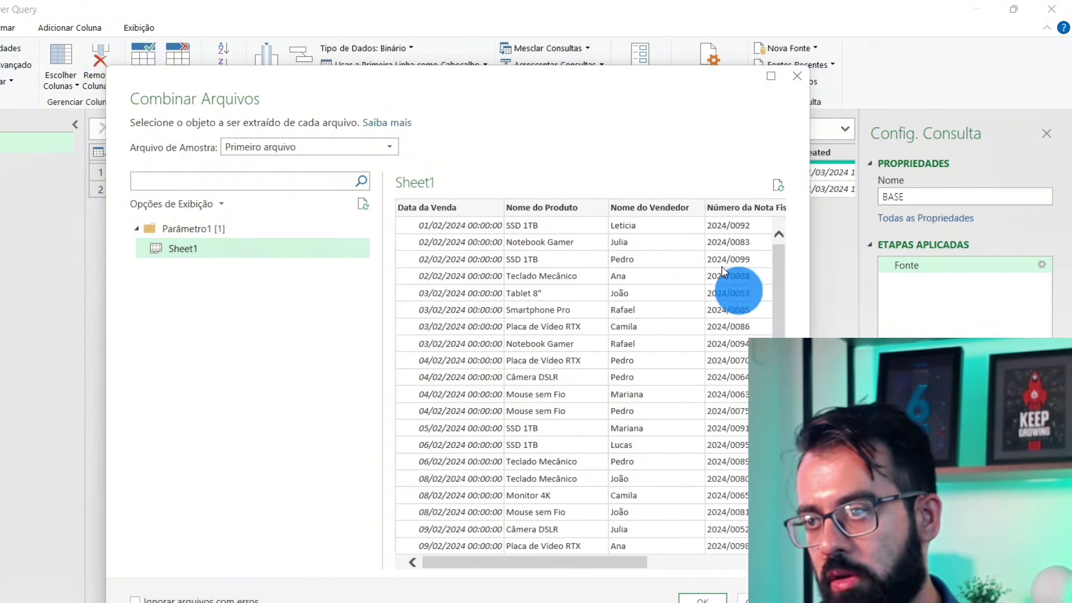
left_click(702, 594)
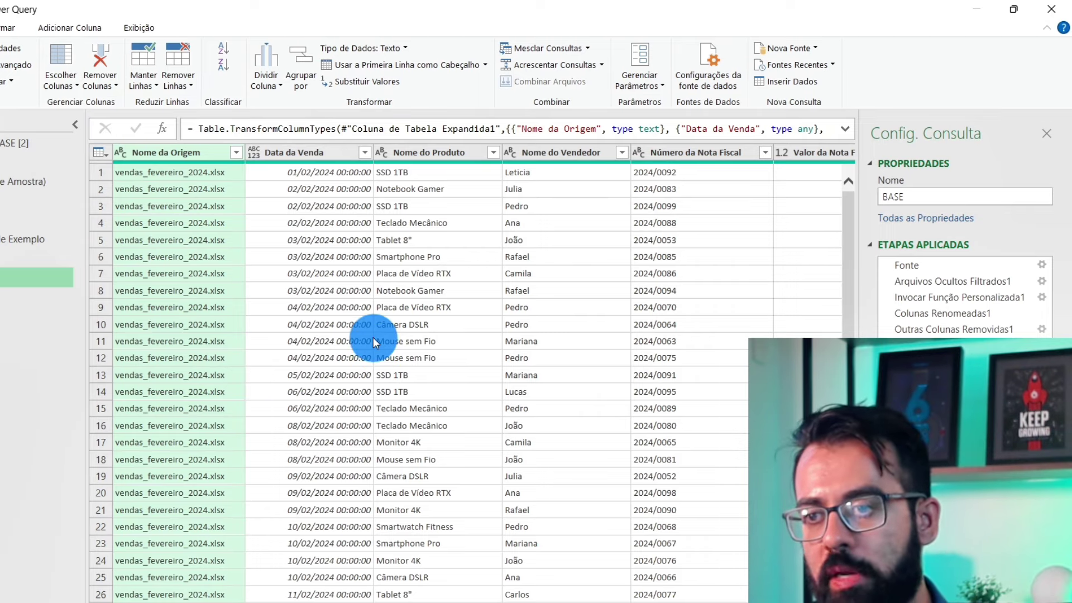
Inspect the combined columns and remove the automatic Changed Type step, leaving them untyped.
scroll(376, 346, "right", 1)
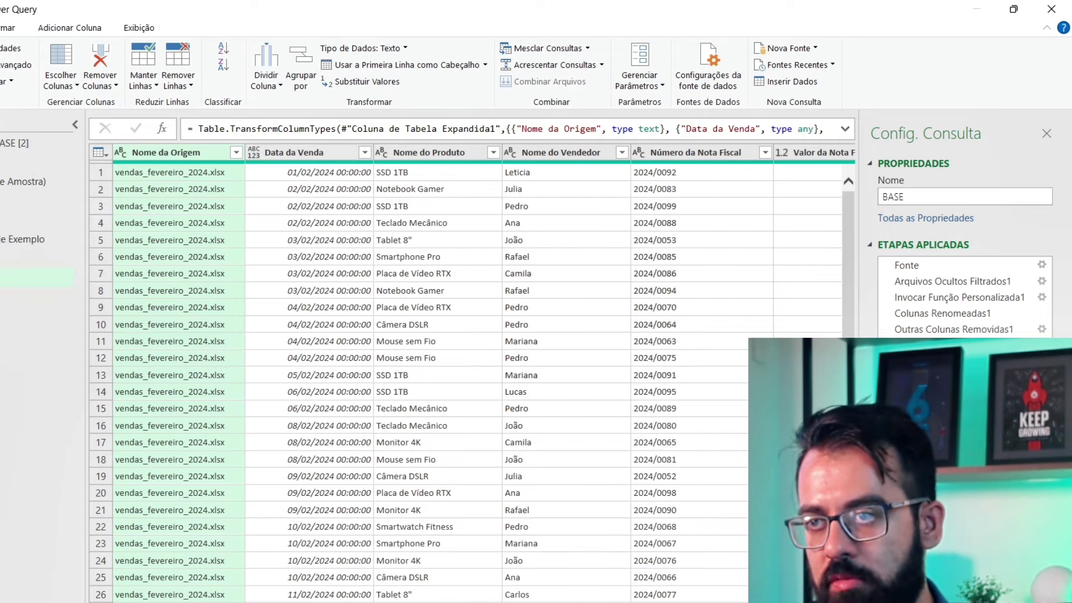
mouse_move(502, 580)
left_mouse_down()
mouse_move(513, 580)
mouse_move(426, 580)
left_mouse_up()
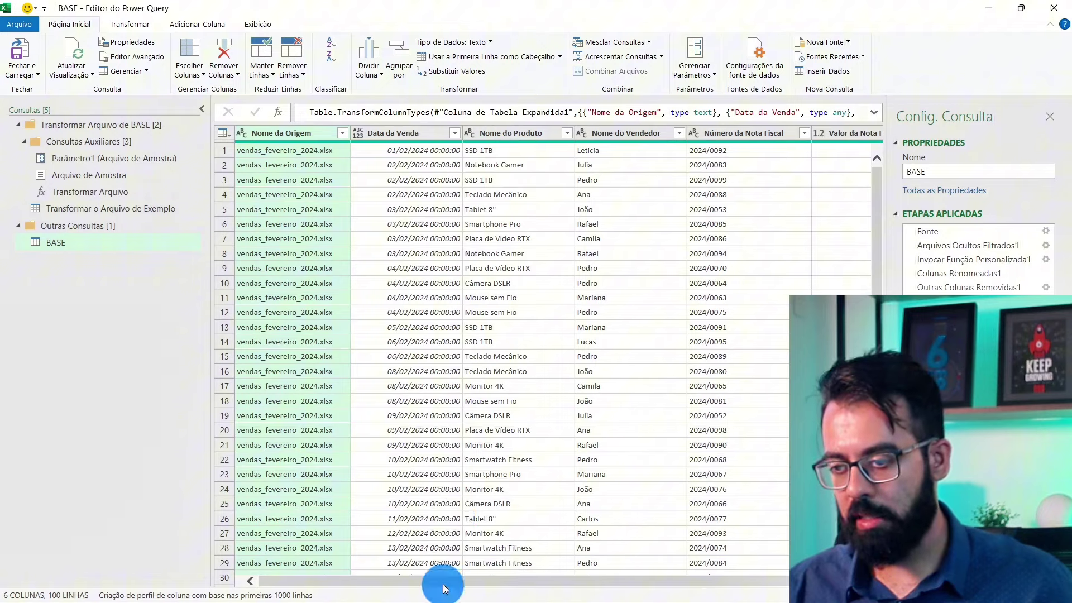
left_click_drag(445, 587, 536, 590)
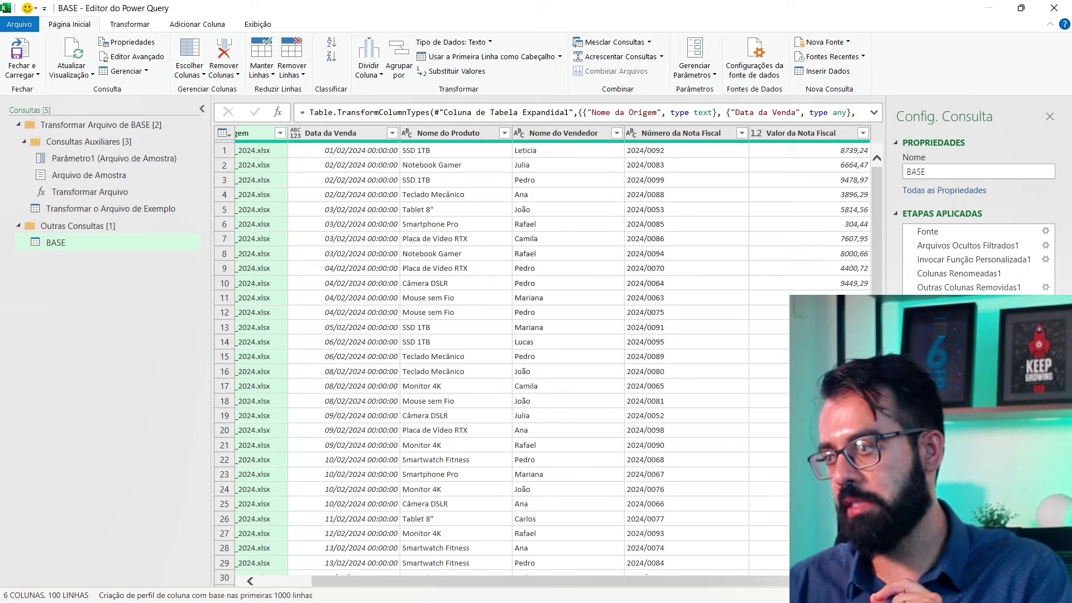
key("Delete")
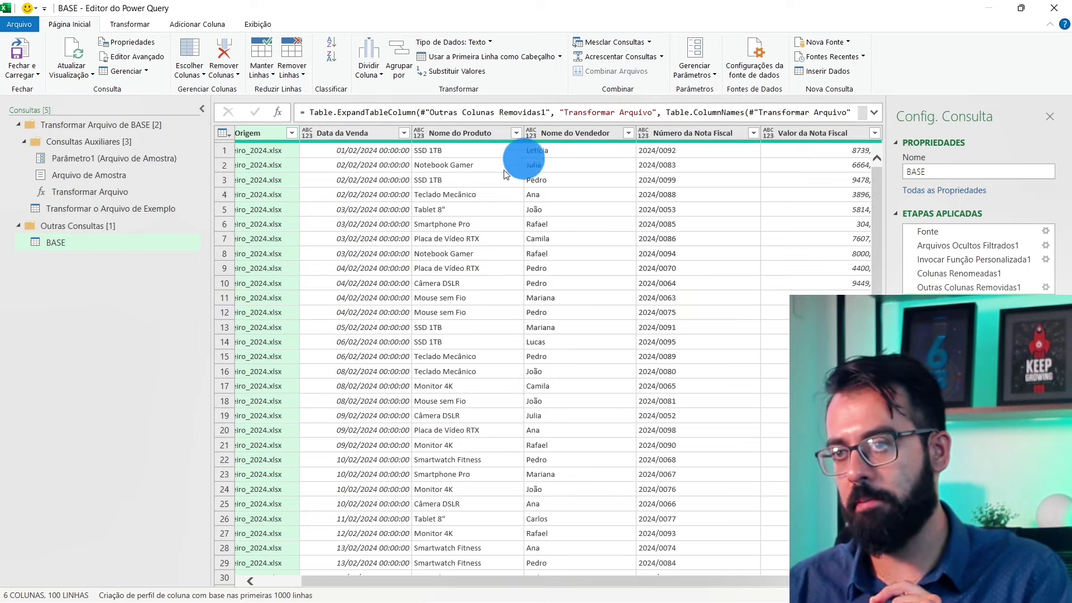
Set the Valor da Nota Fiscal column's data type to Moeda (currency).
left_click(768, 134)
left_click(758, 134)
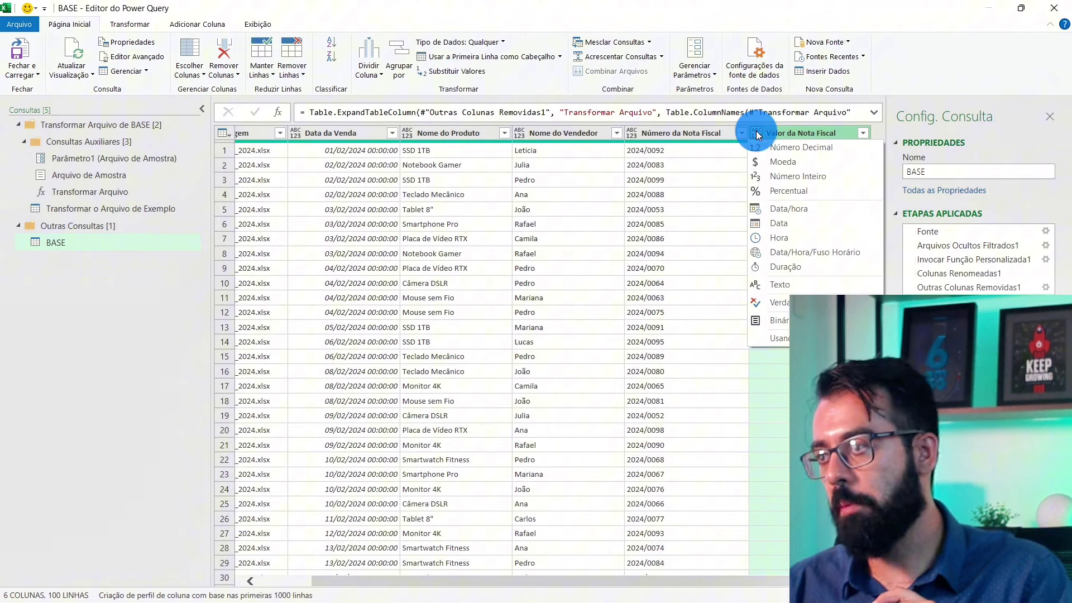
left_click(762, 162)
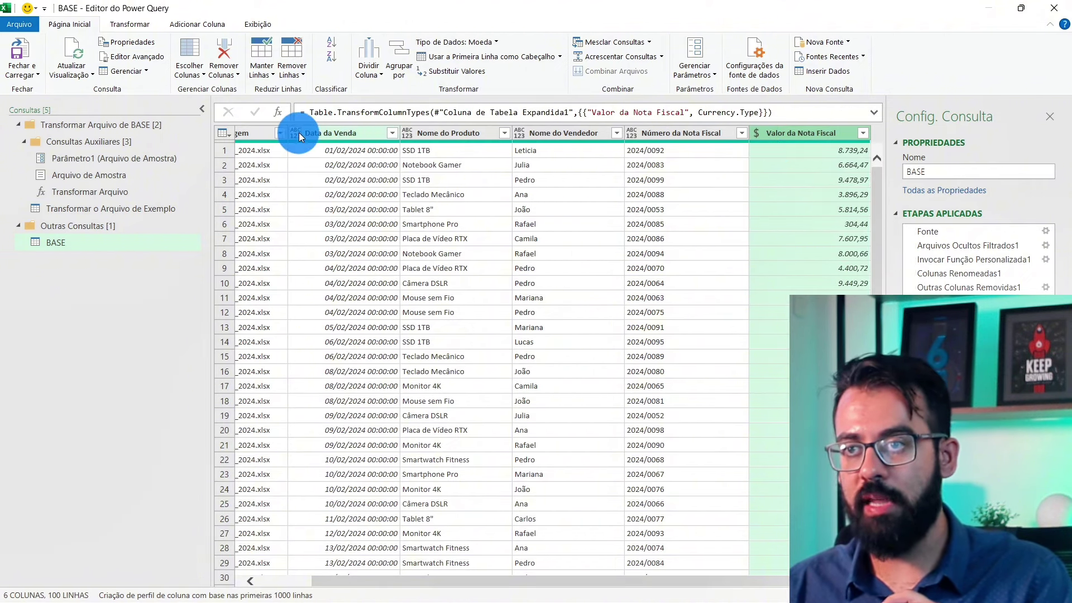
left_click(299, 134)
Type Data da Venda as Data/Hora and remove the Nome da Origem column.
left_click(346, 210)
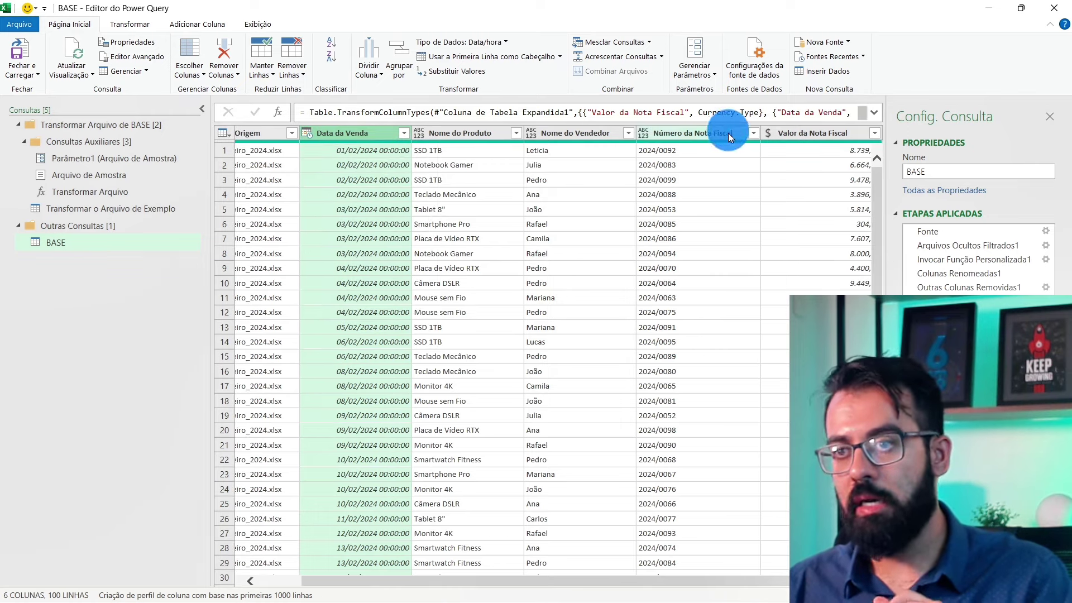
left_click_drag(618, 580, 509, 575)
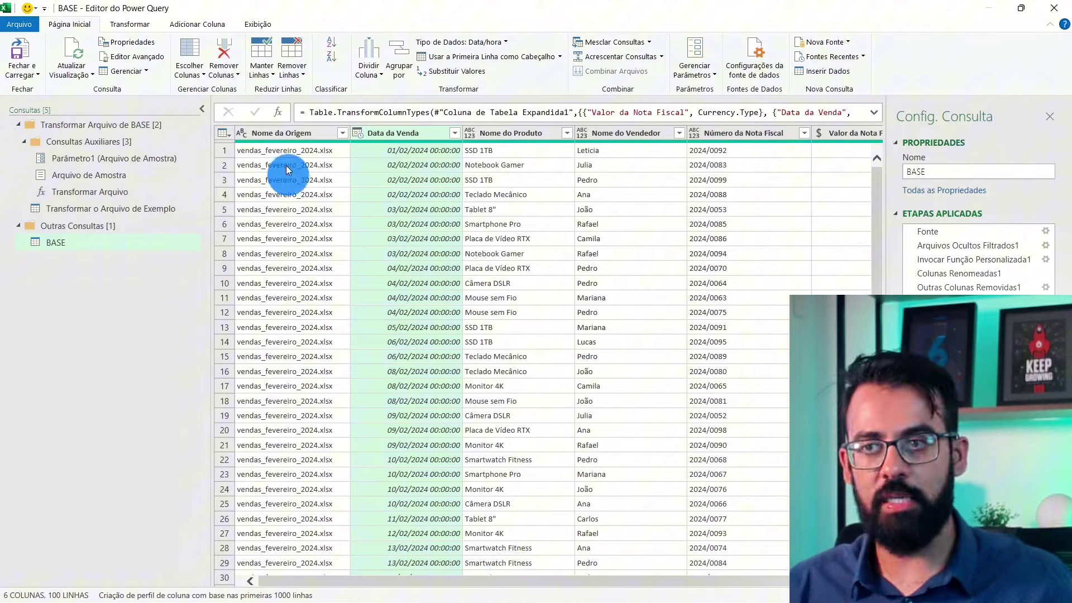
left_click(269, 134)
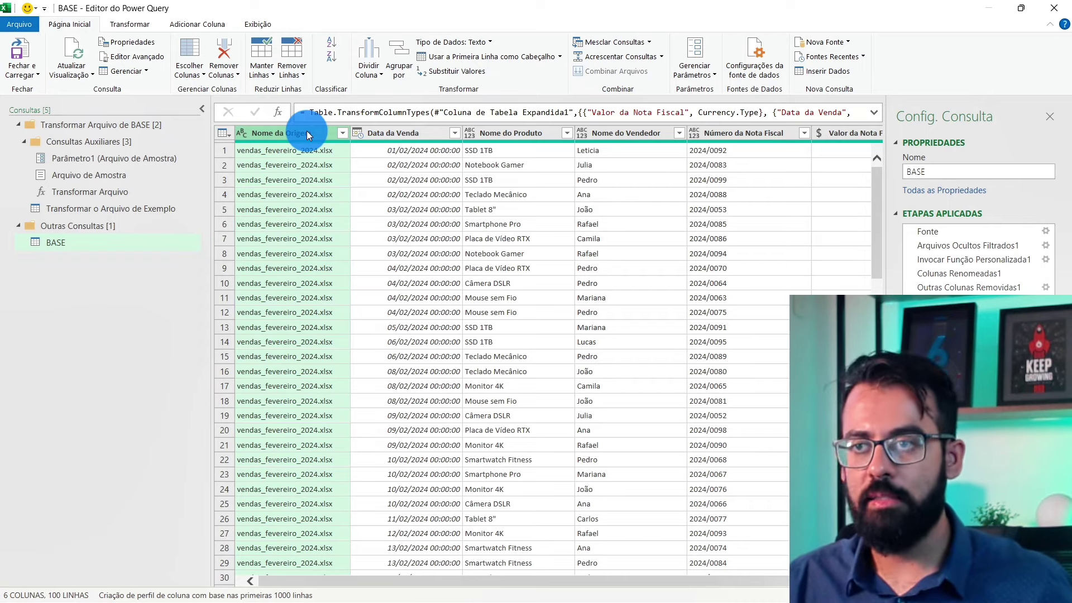
right_click(307, 134)
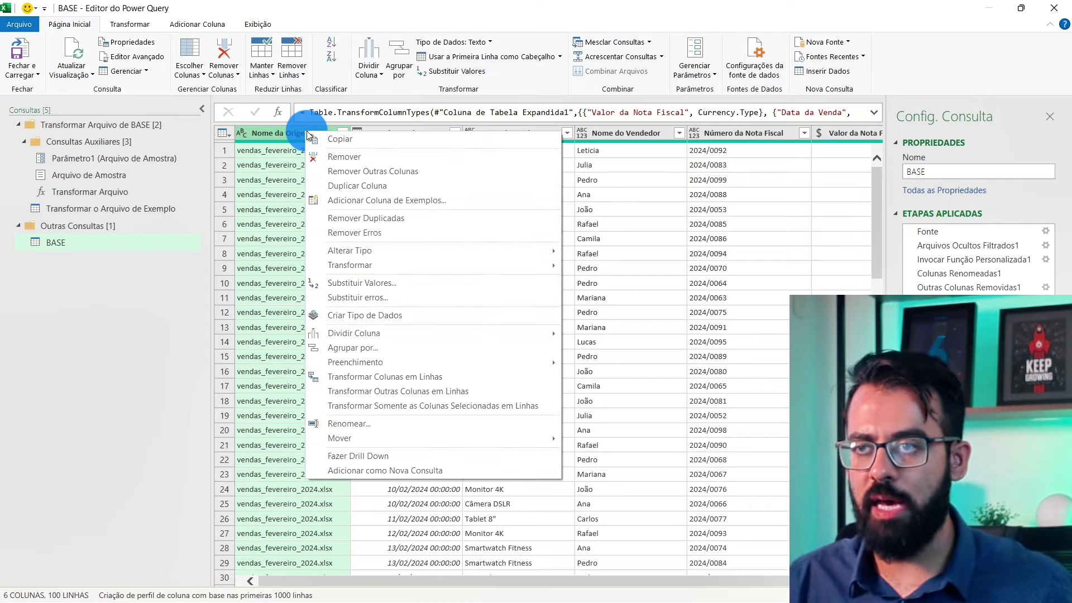
left_click(342, 156)
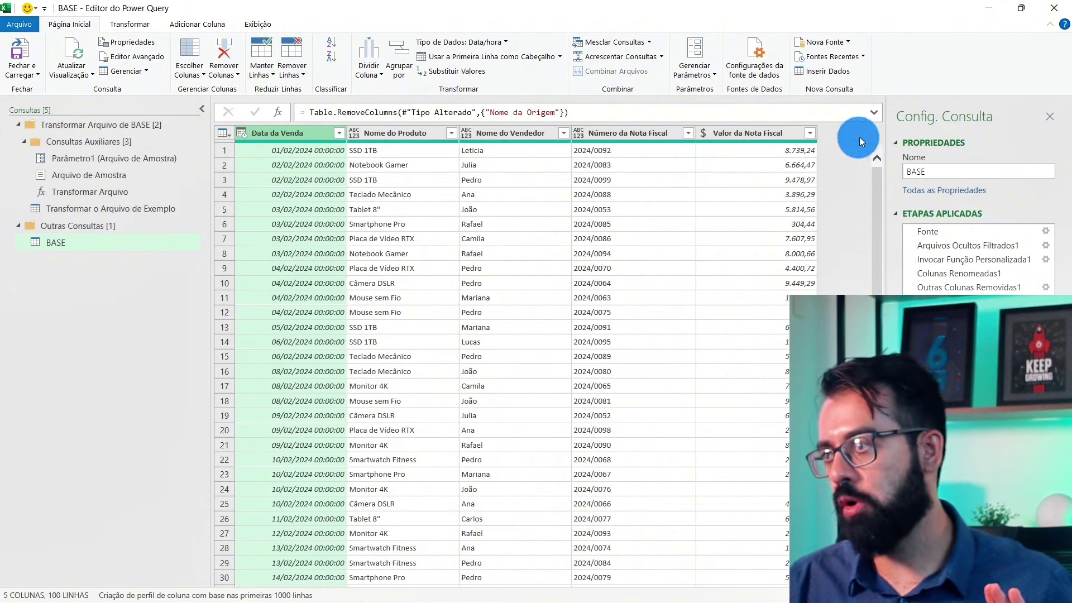
Replace the query name BASE with base-vendas-2024 in the query settings.
double_click(930, 171)
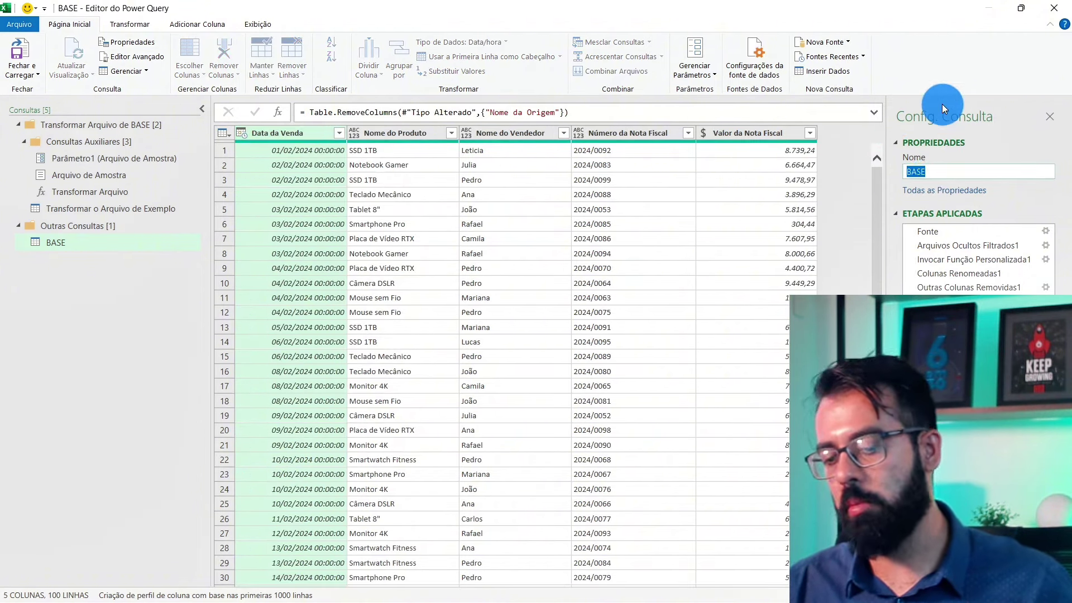
key("End")
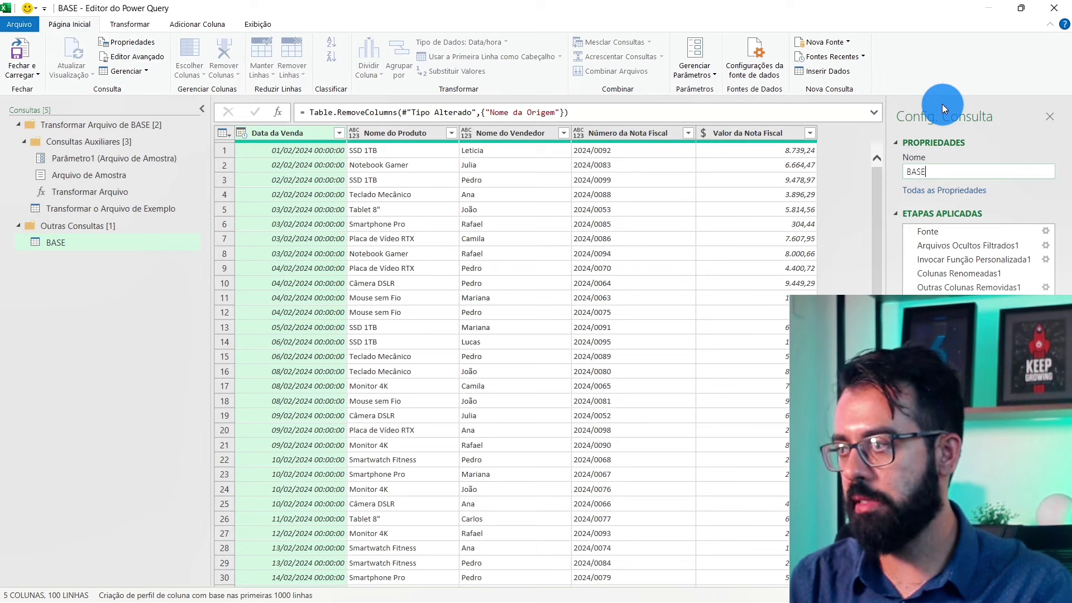
key("BackSpace")
key("BackSpace")
key("BackSpace")
key("BackSpace")
type("bas")
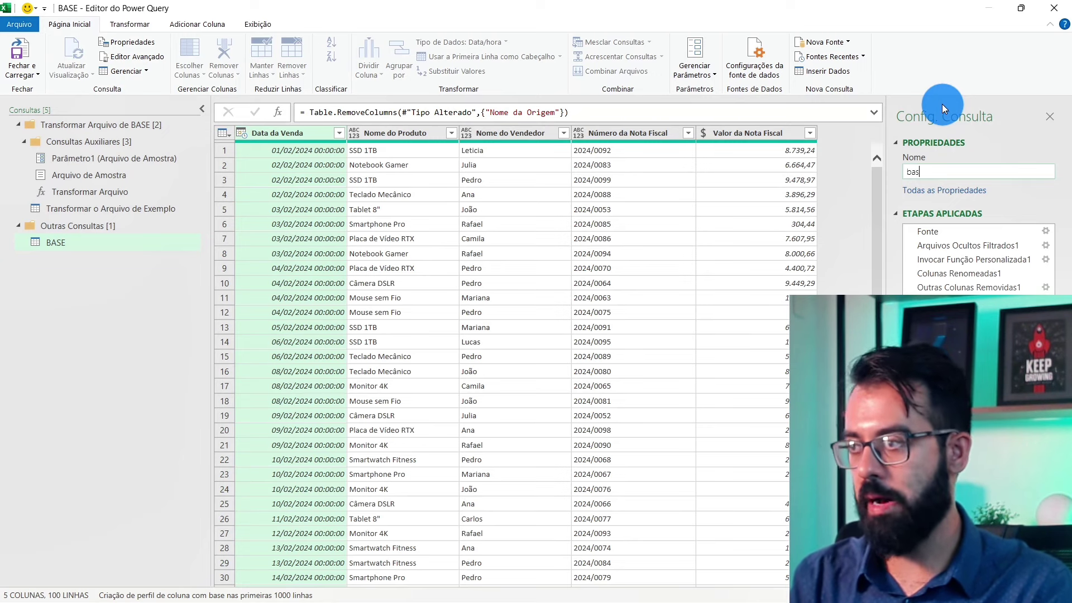
type("e-vendas")
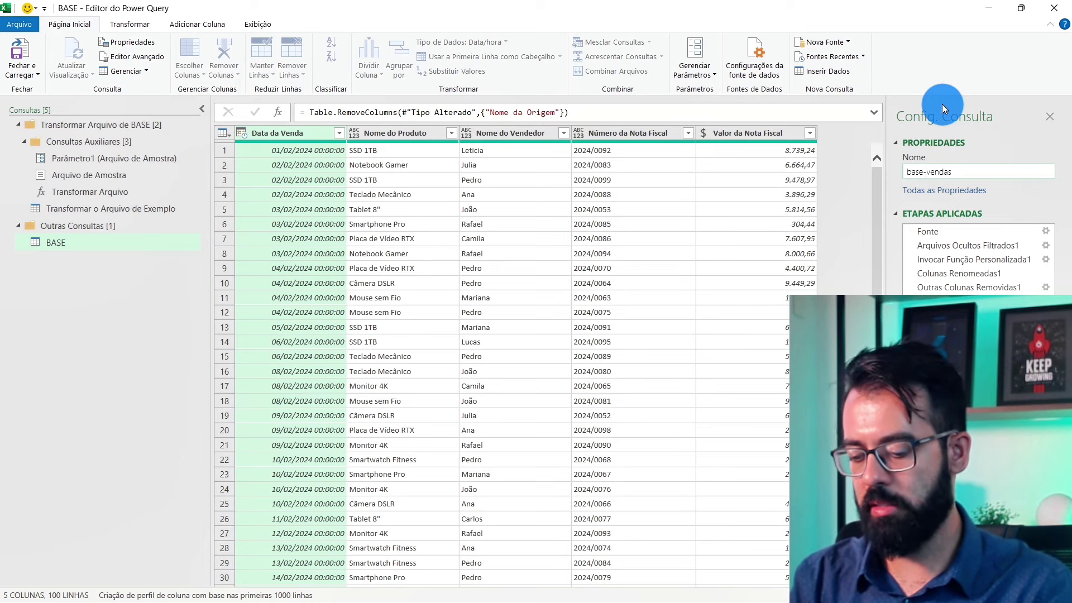
type("-2024")
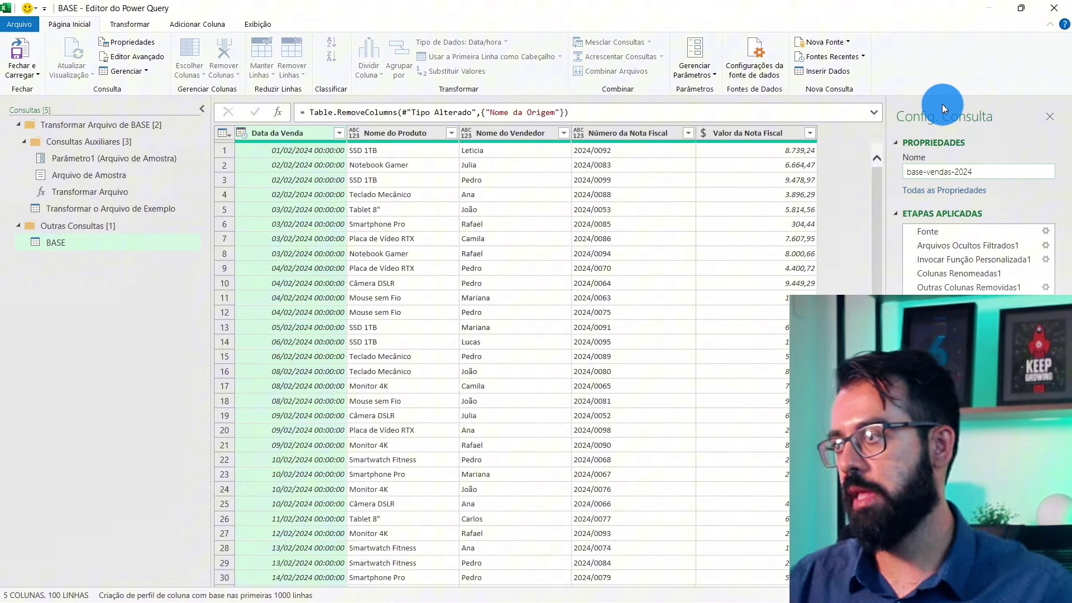
Use Fechar e Carregar Para to load the combined sales as a Tabela on a new sheet.
left_click(25, 71)
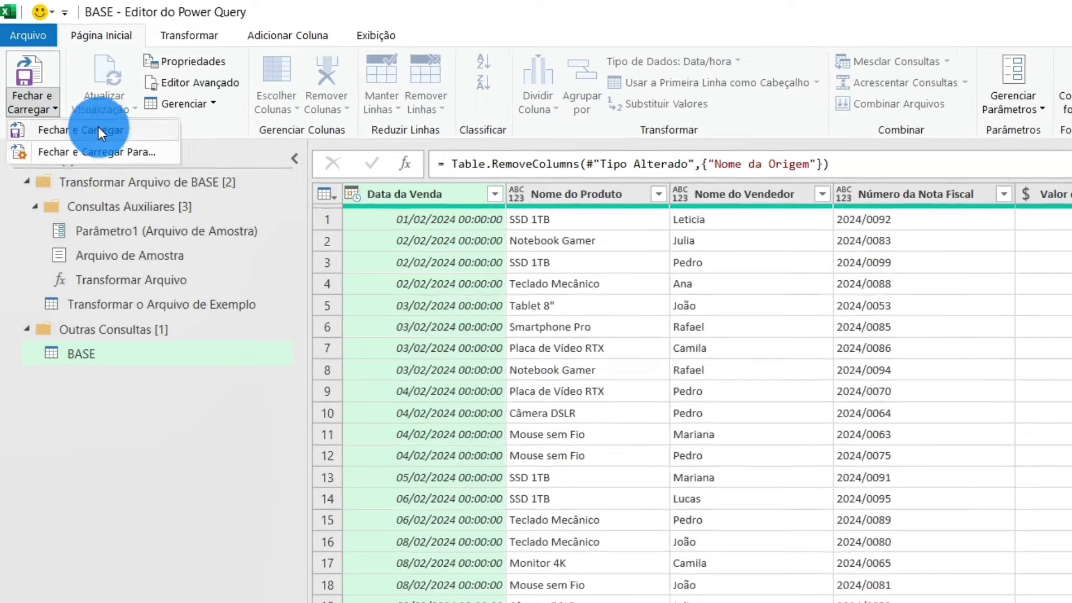
left_click(85, 155)
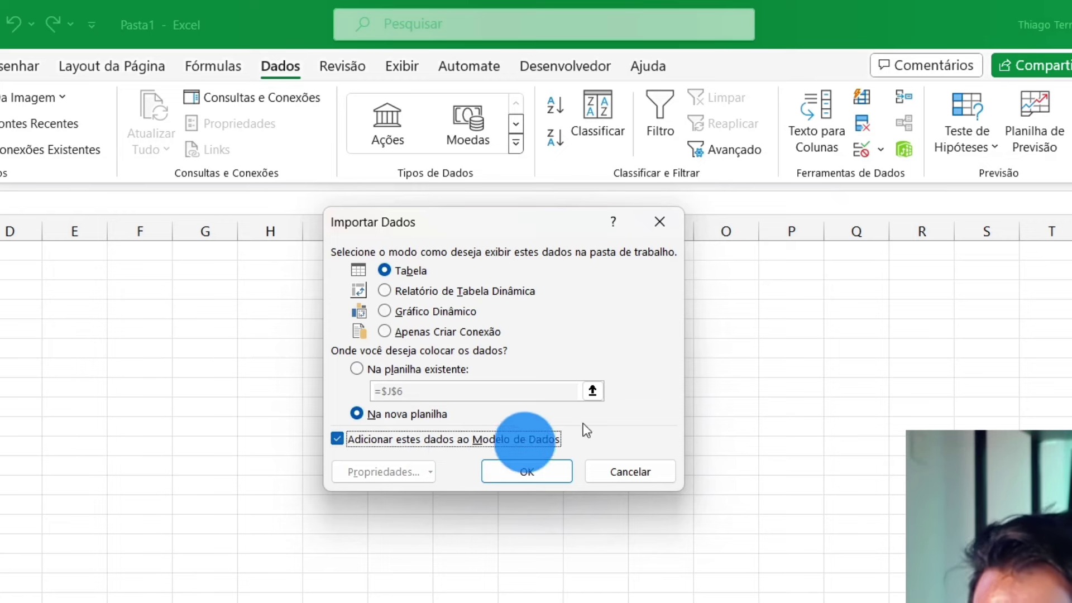
left_click(525, 472)
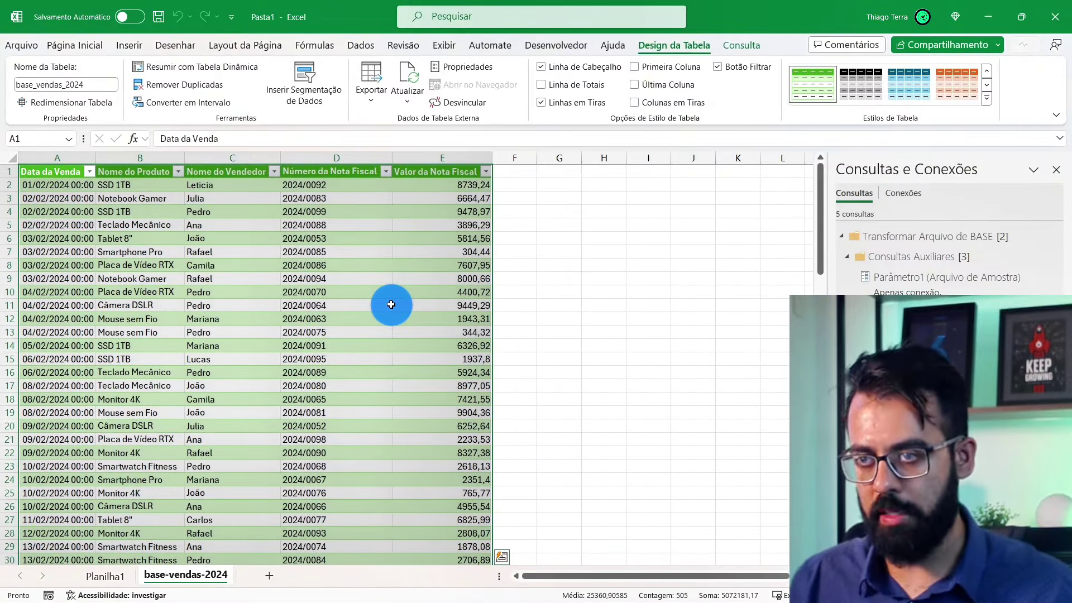
scroll(310, 340, "down", 8)
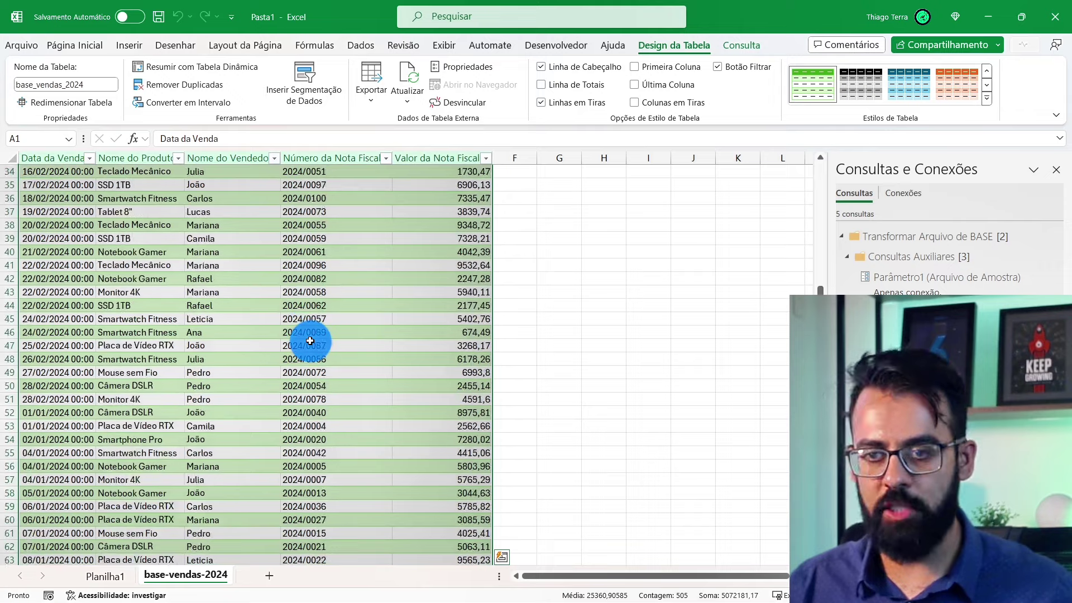
scroll(310, 340, "down", 8)
scroll(310, 341, "down", 10)
scroll(310, 341, "down", 4)
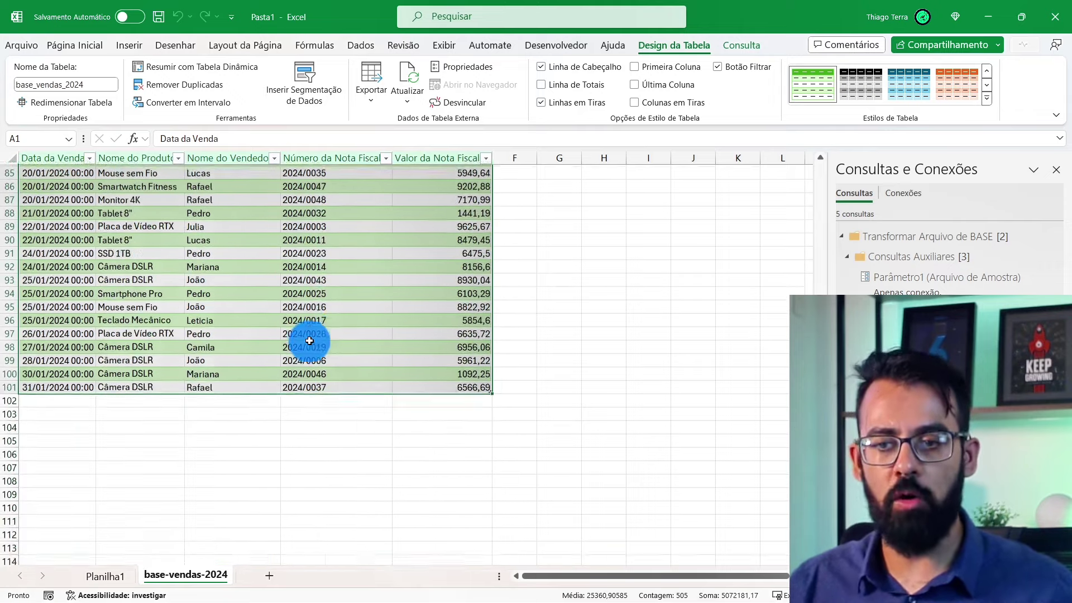
scroll(309, 340, "up", 20)
left_click(90, 172)
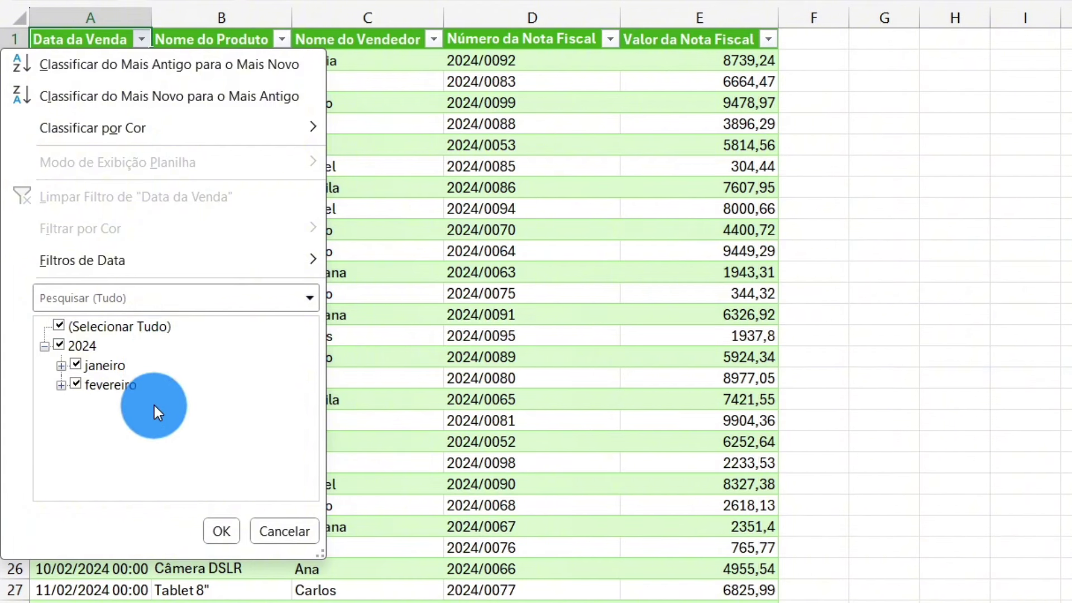
left_click(284, 531)
left_click(614, 316)
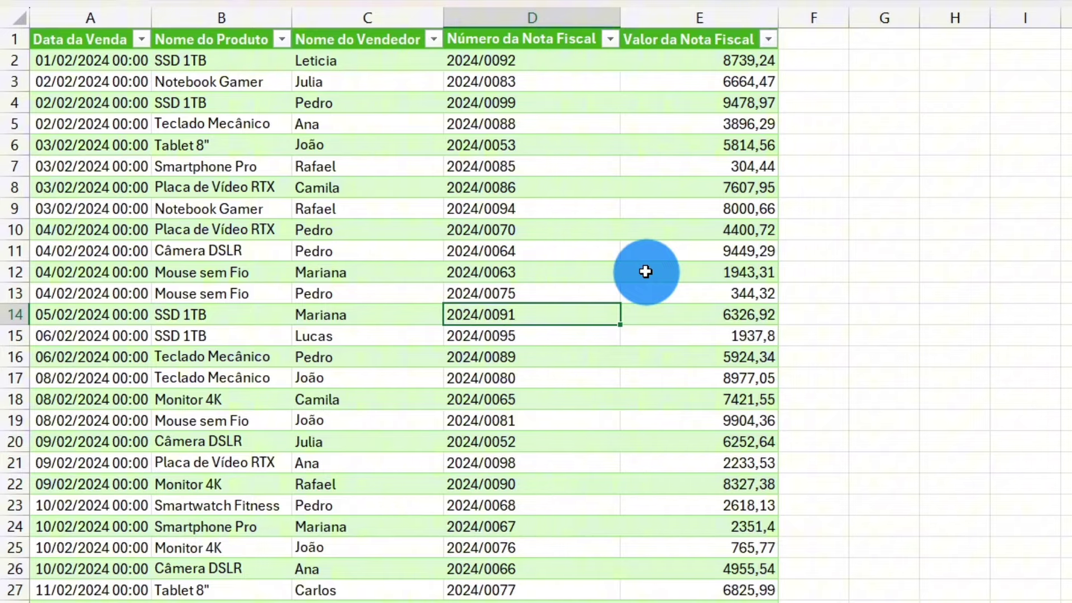
left_click(270, 123)
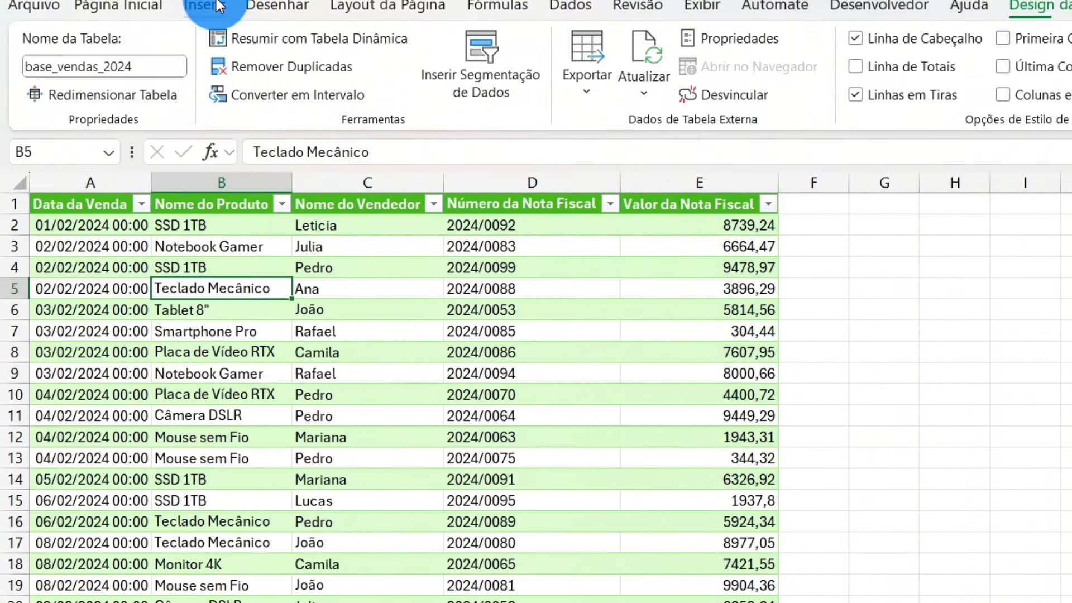
Insert a PivotTable from the base_vendas_2024 table on a new sheet.
left_click(204, 71)
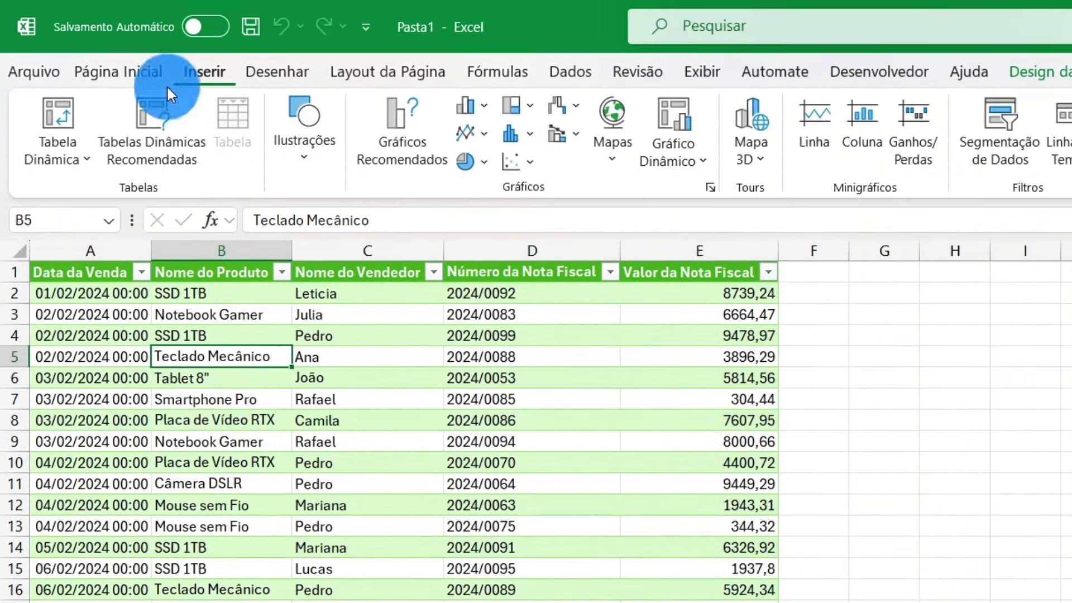
left_click(52, 106)
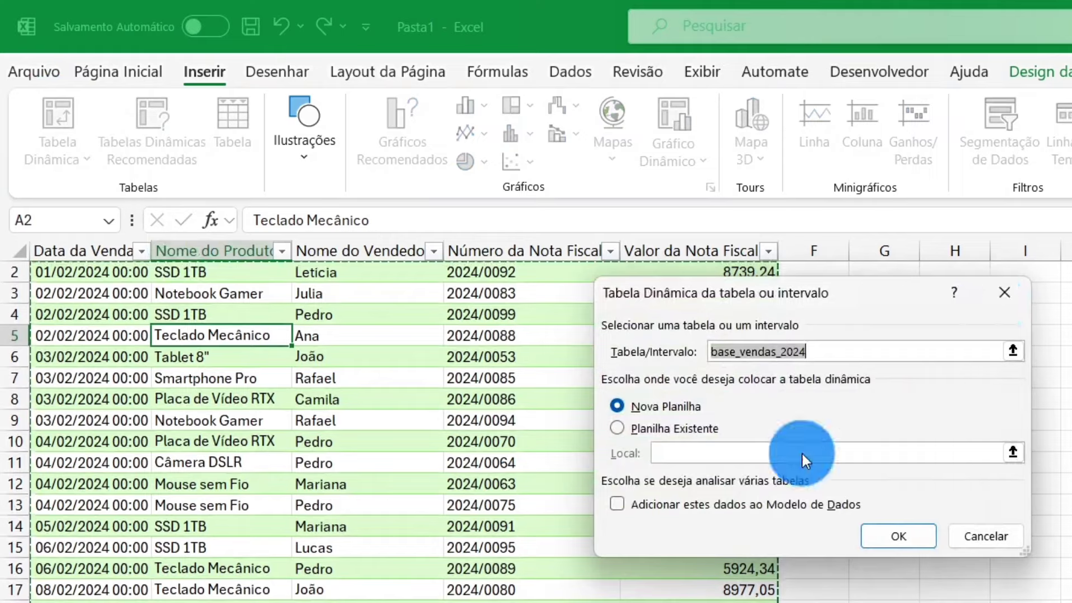
left_click(892, 536)
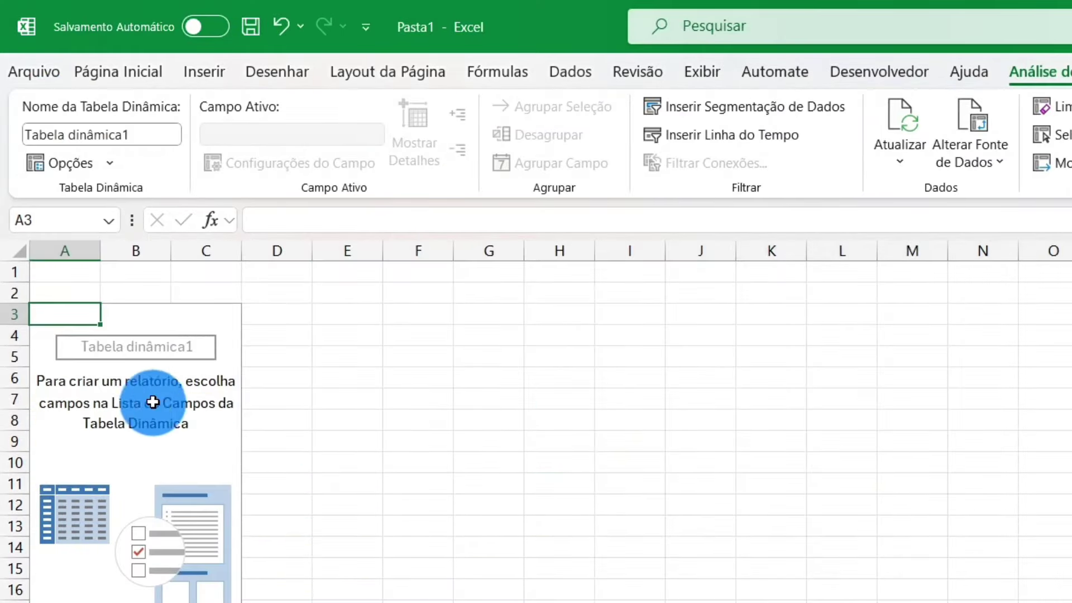
left_click(145, 401)
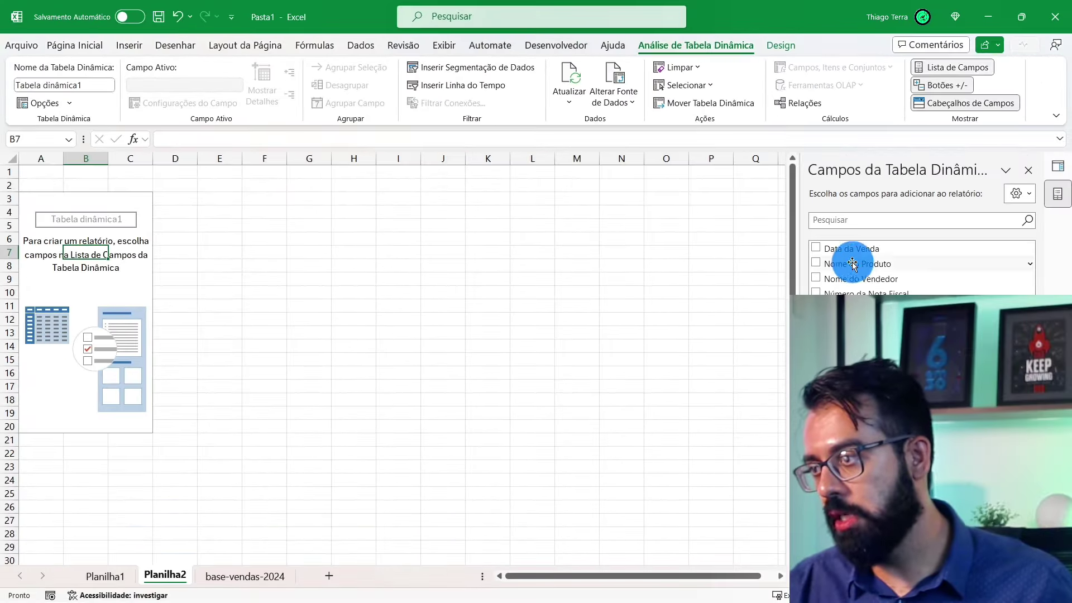
Add Nome do Produto as rows, summing Valor da Nota Fiscal and splitting by Data da Venda into jan and fev.
left_click(855, 264)
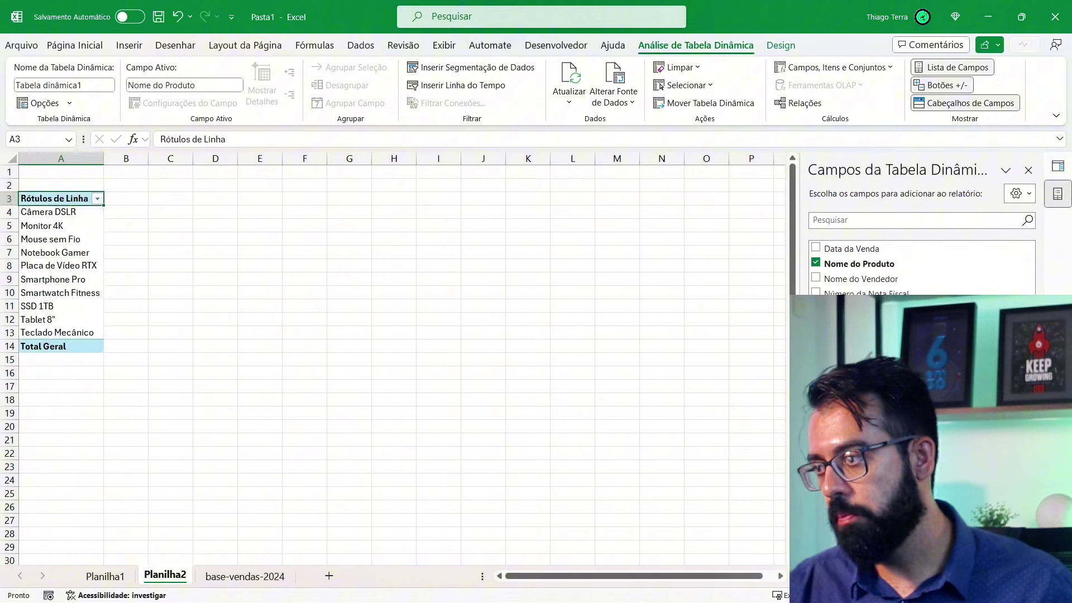
left_click(816, 308)
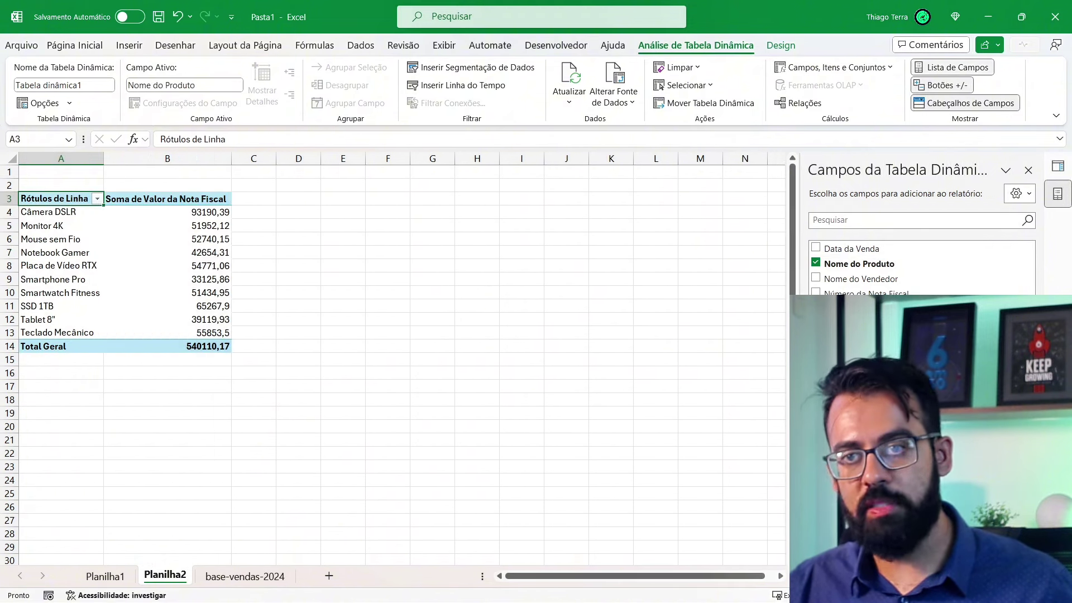
left_click(220, 267)
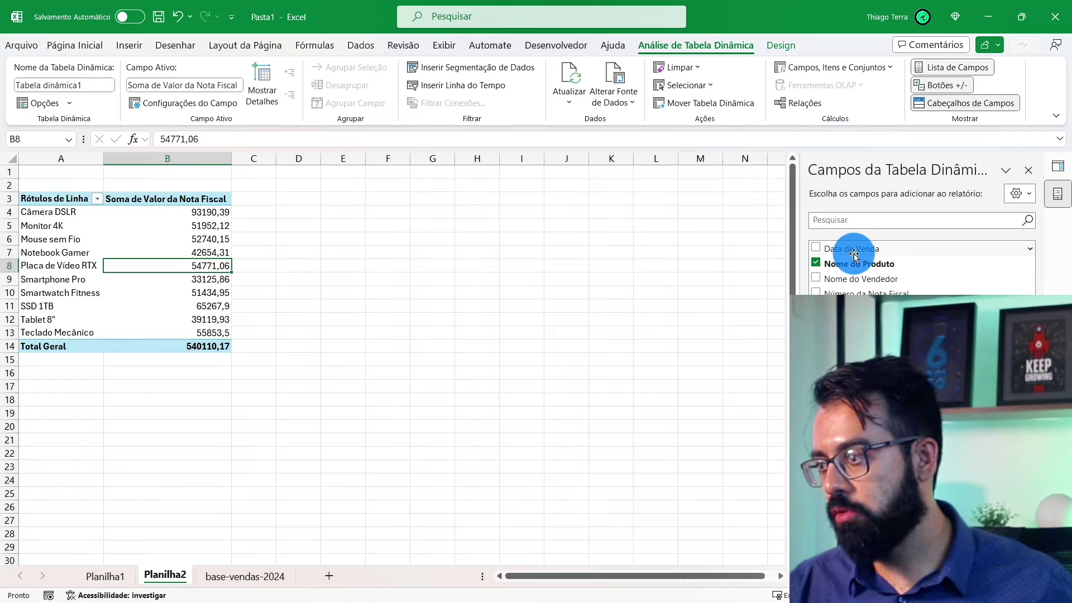
left_click(815, 248)
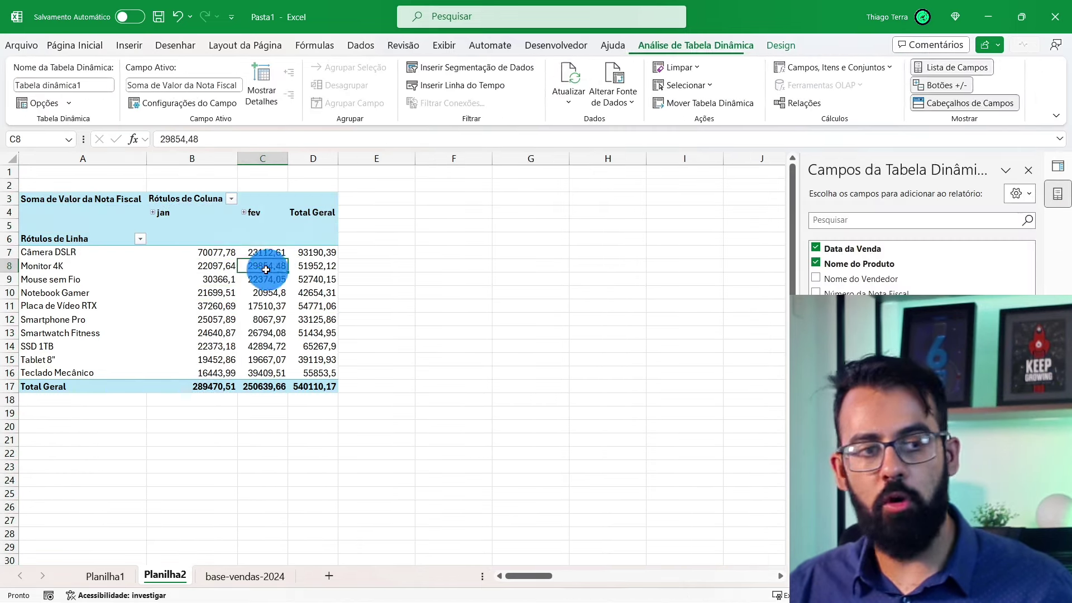
left_click(298, 264)
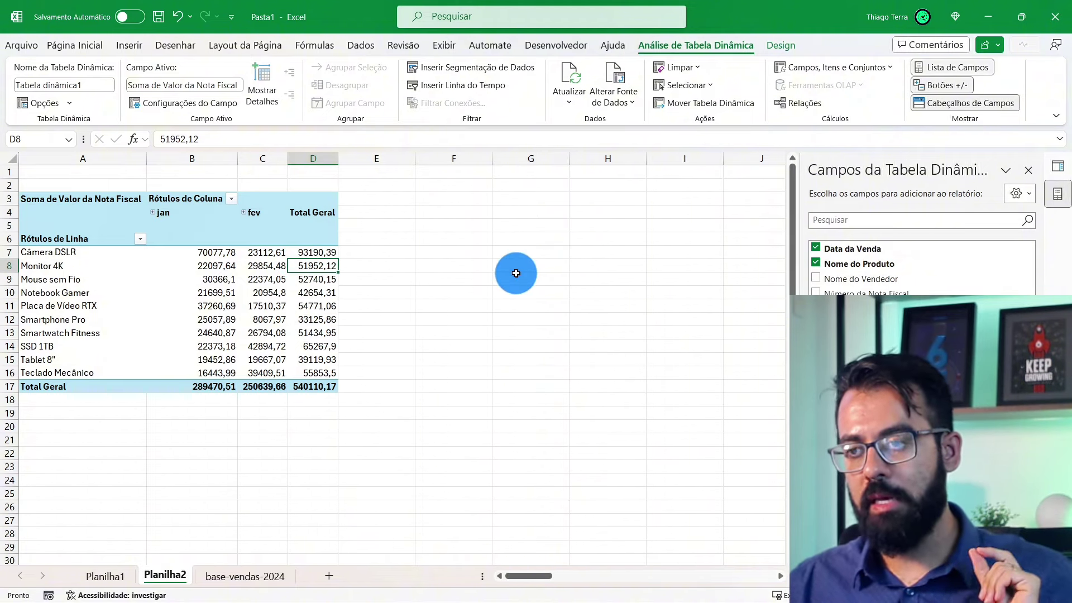
Move vendas_marco_2024.xlsx into the BASE folder and confirm it holds three monthly files.
key("alt+Tab")
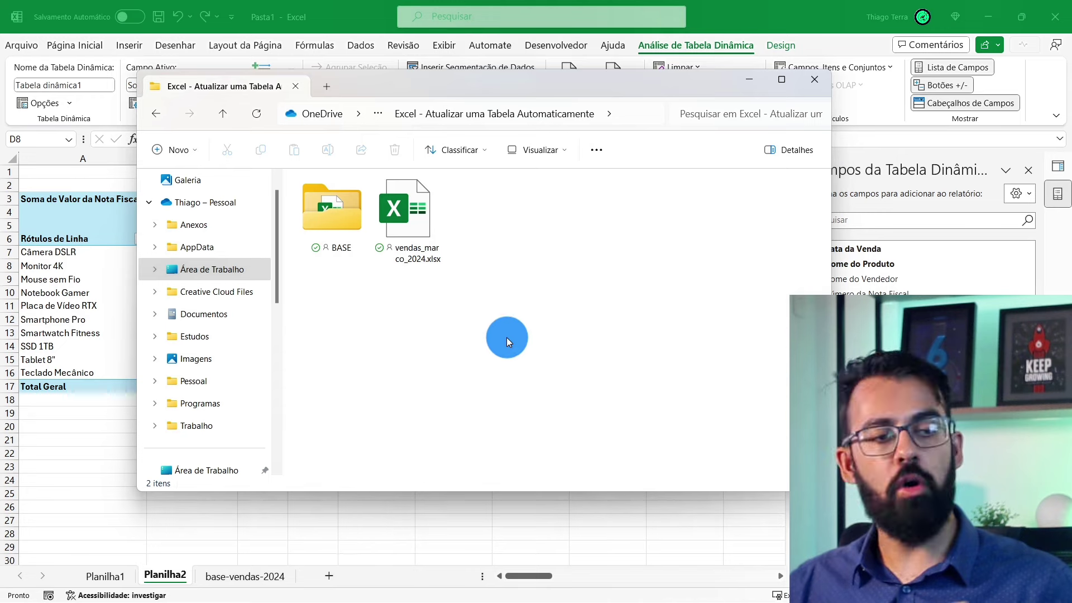
left_click_drag(403, 235, 406, 196)
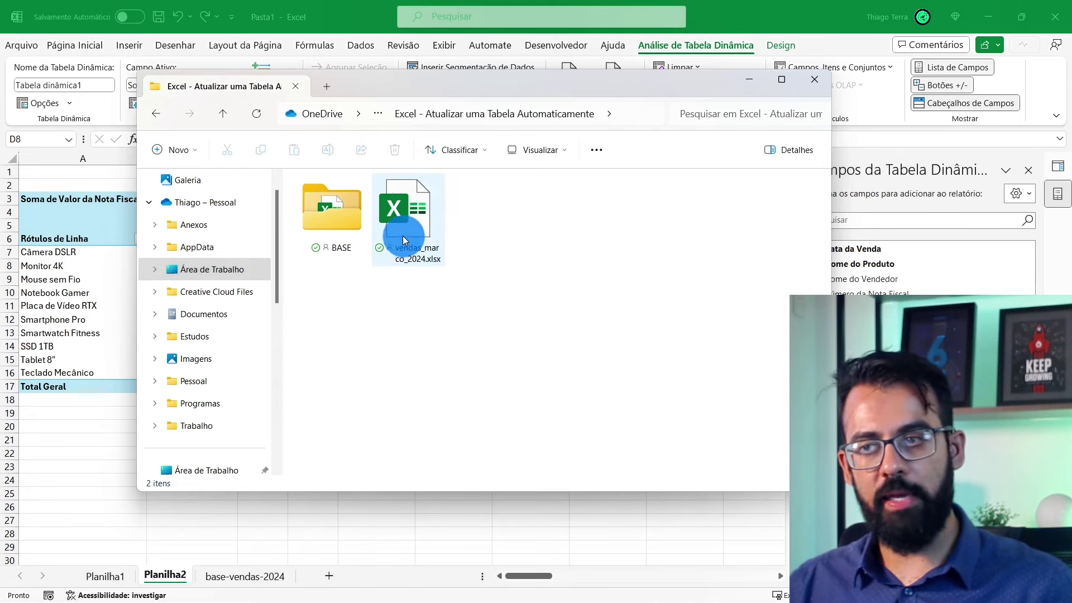
left_click_drag(406, 196, 327, 208)
double_click(326, 207)
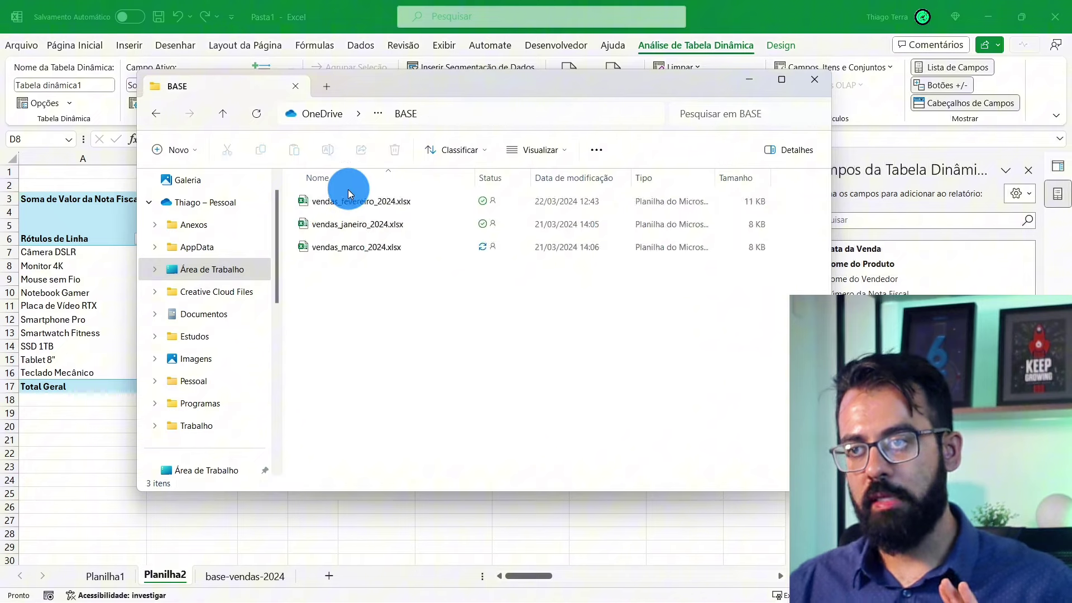
key("alt+Tab")
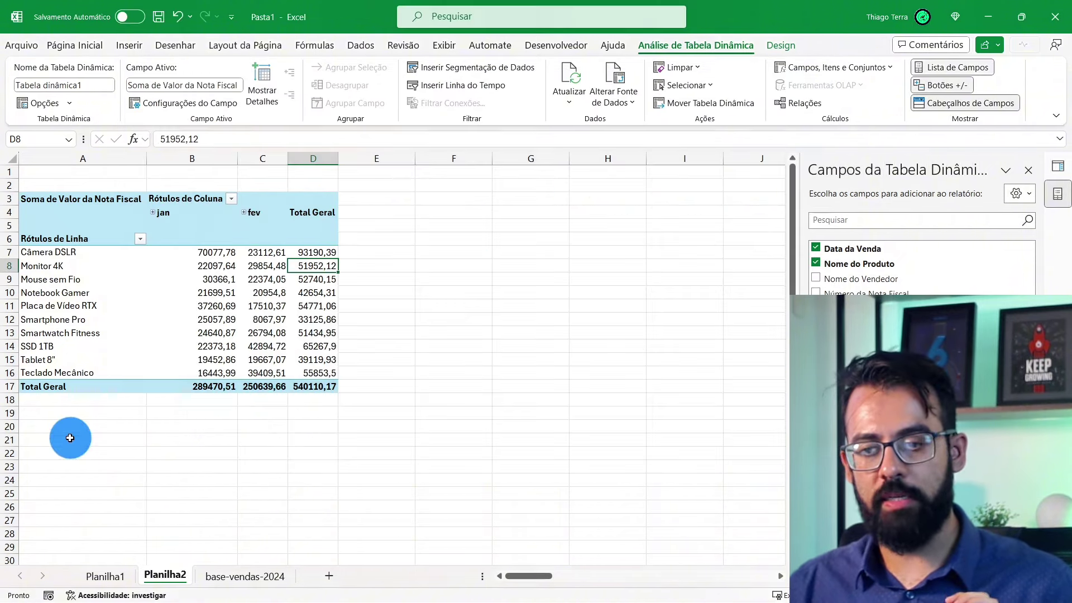
Run Atualizar Tudo so the pivot table gains a mar column, totaling 793293,25.
left_click(360, 44)
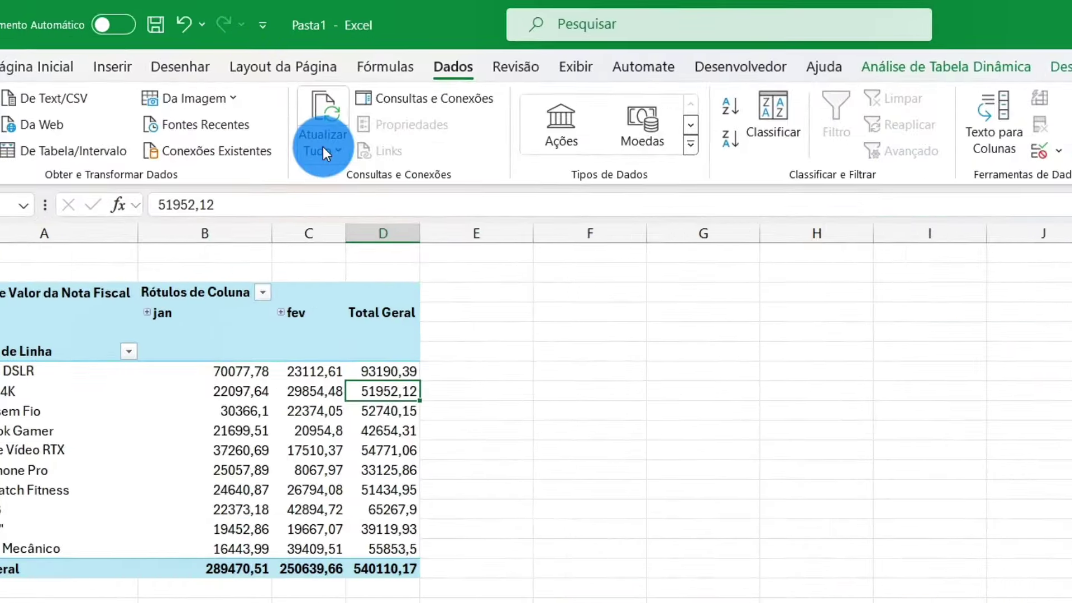
left_click(322, 146)
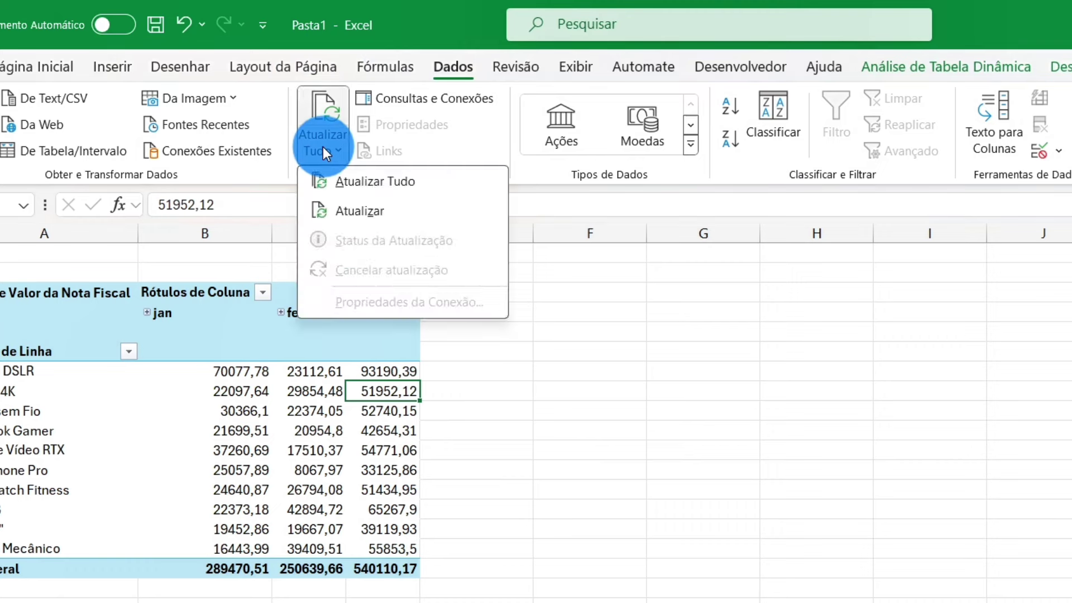
left_click(401, 180)
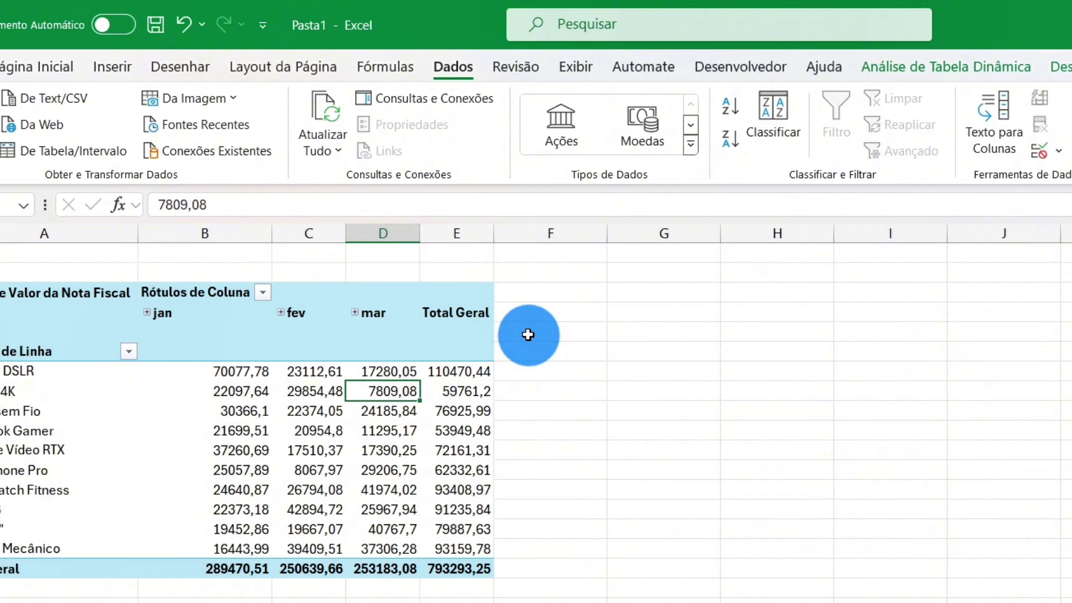
scroll(287, 430, "up", 2, "ctrl")
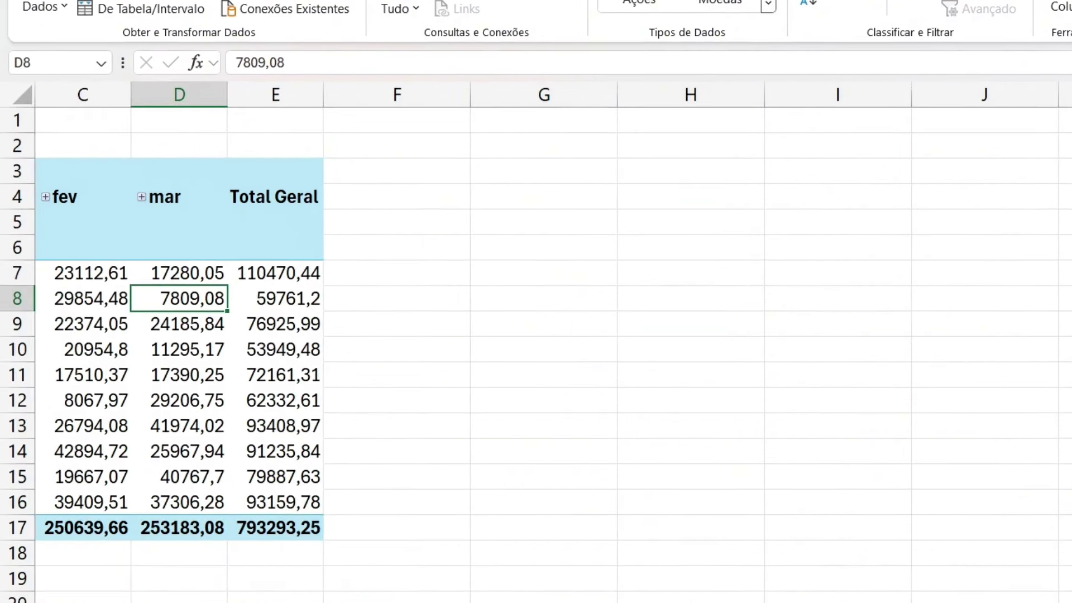
scroll(536, 335, "left", 3)
Apply the Moeda (R$) number format to the pivot values in B7:E17.
left_click_drag(387, 94, 613, 88)
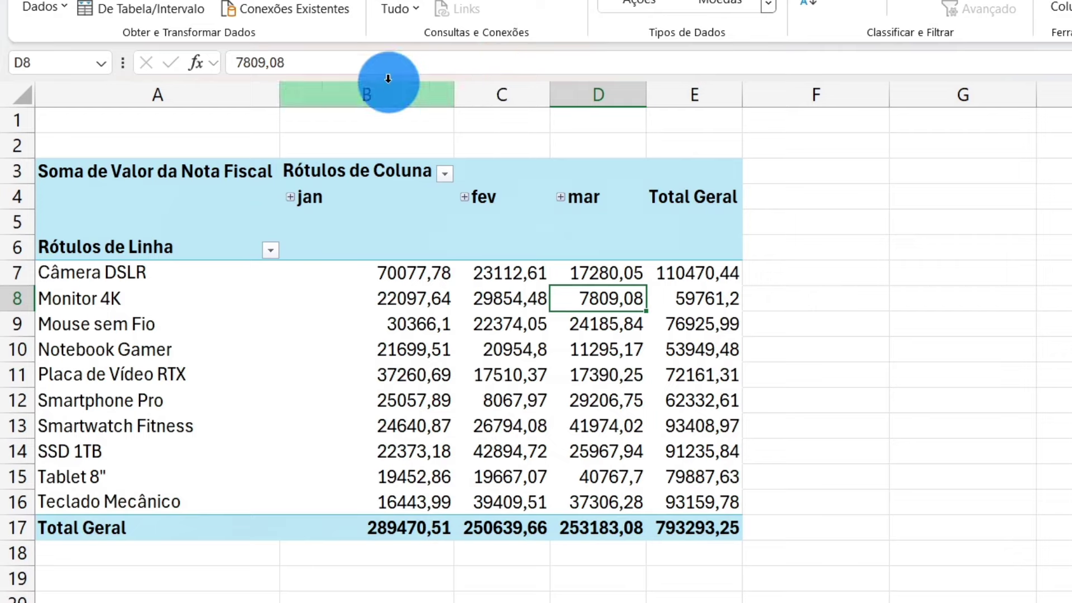
left_click(495, 304)
left_click_drag(411, 274, 678, 534)
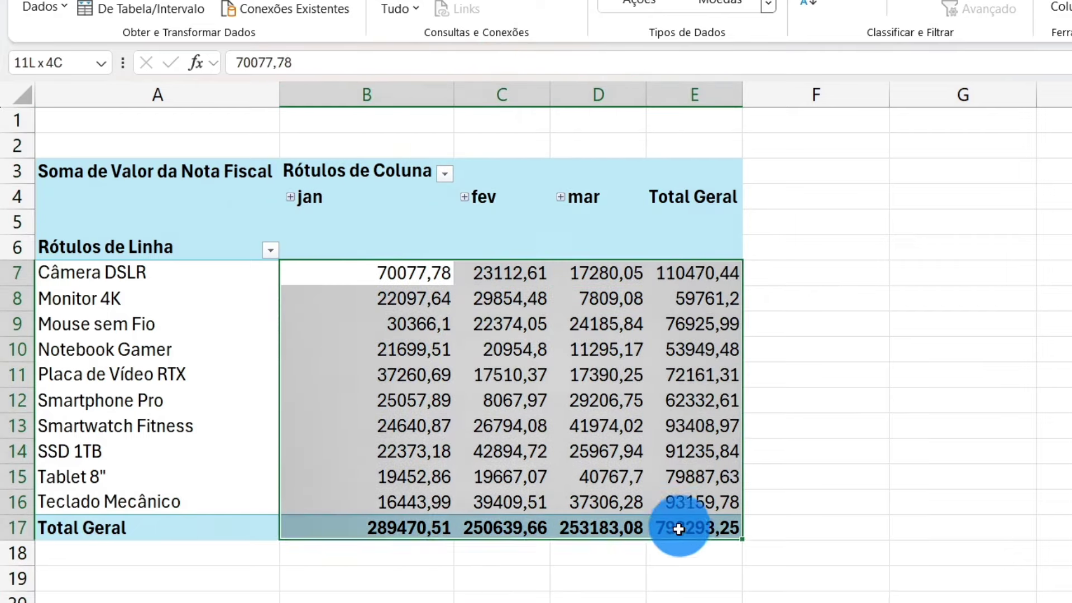
left_click(366, 1)
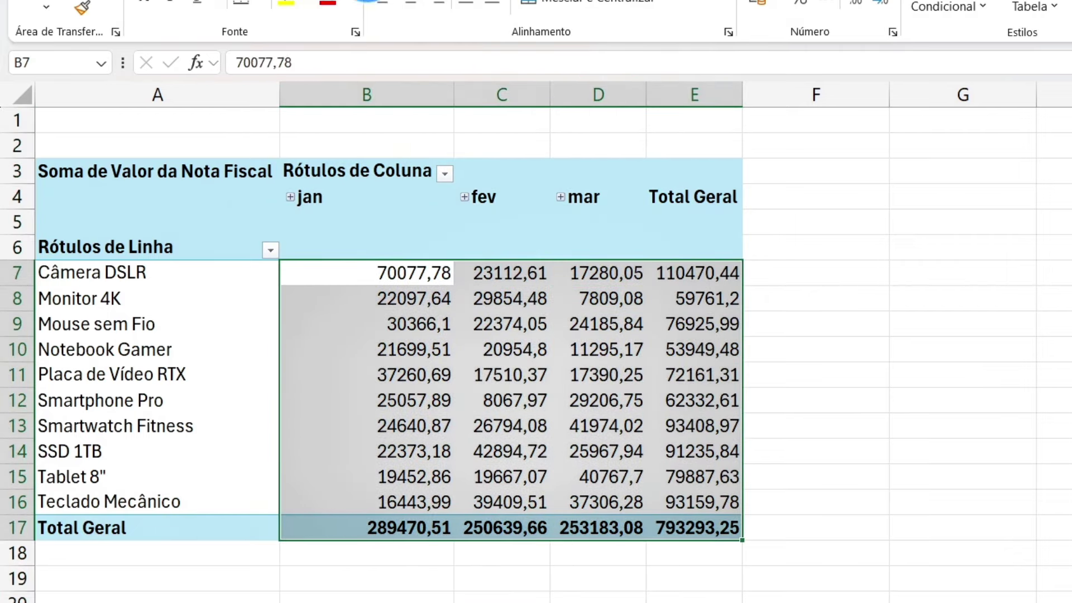
left_click(885, 1)
left_click(821, 98)
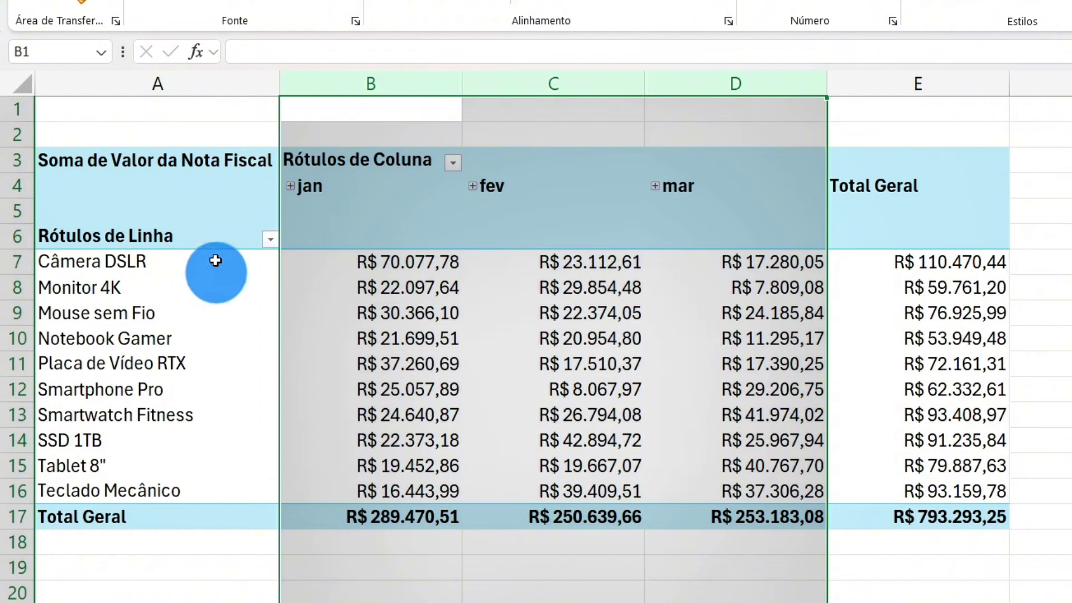
left_click(371, 209)
mouse_move(552, 338)
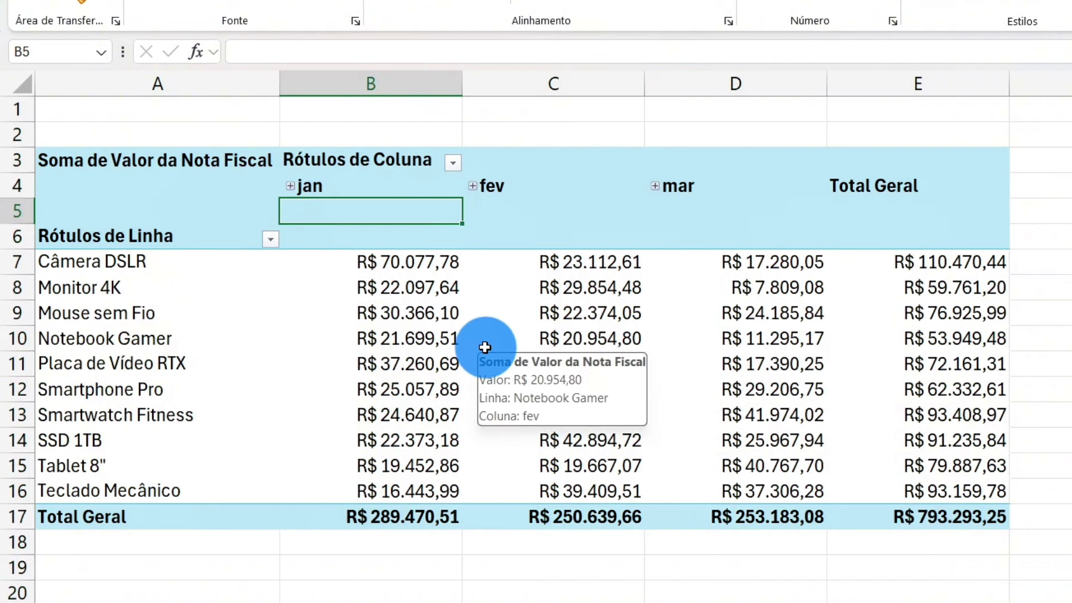